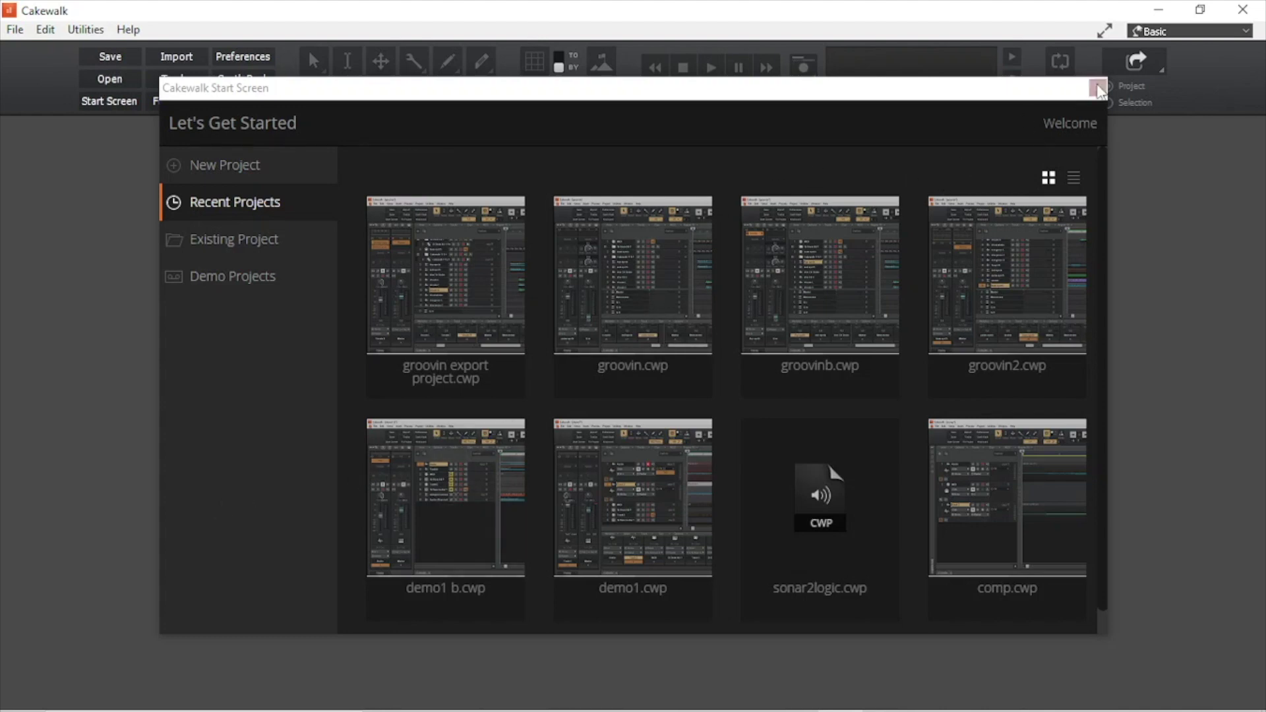
Step: Dismiss the start screen and choose Browse BandLab Projects from the File menu
click(1097, 88)
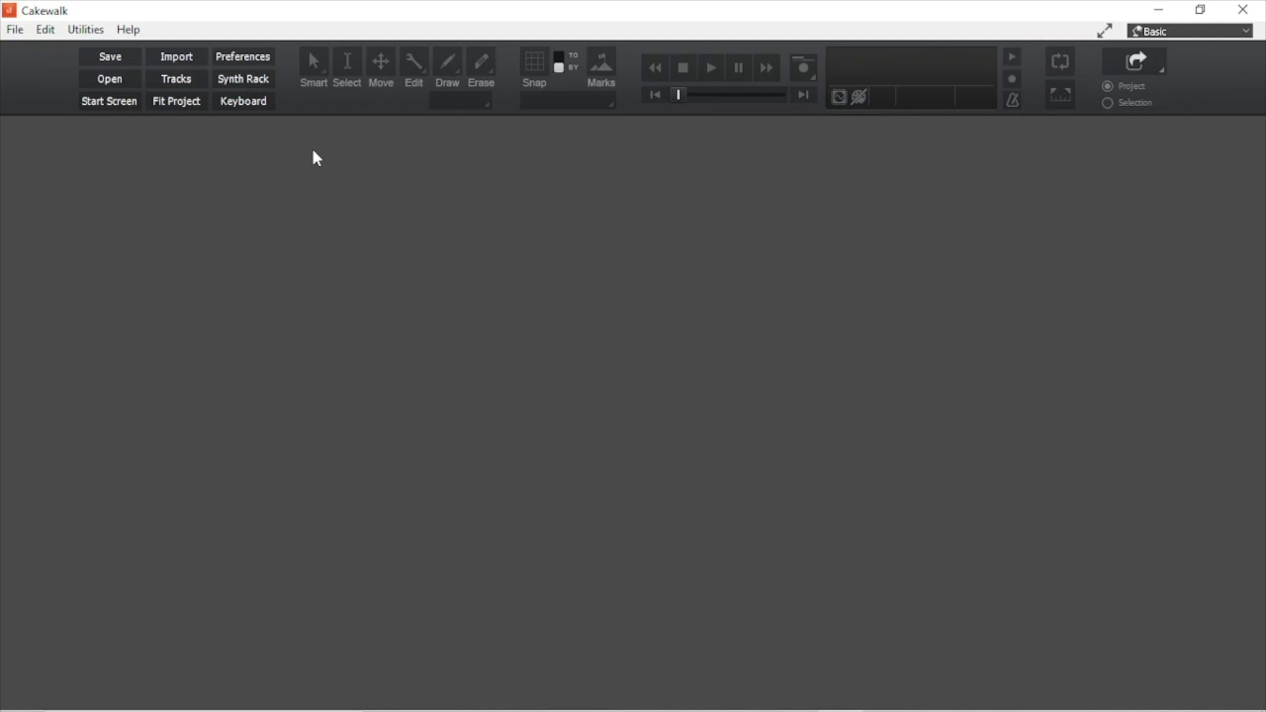
click(16, 30)
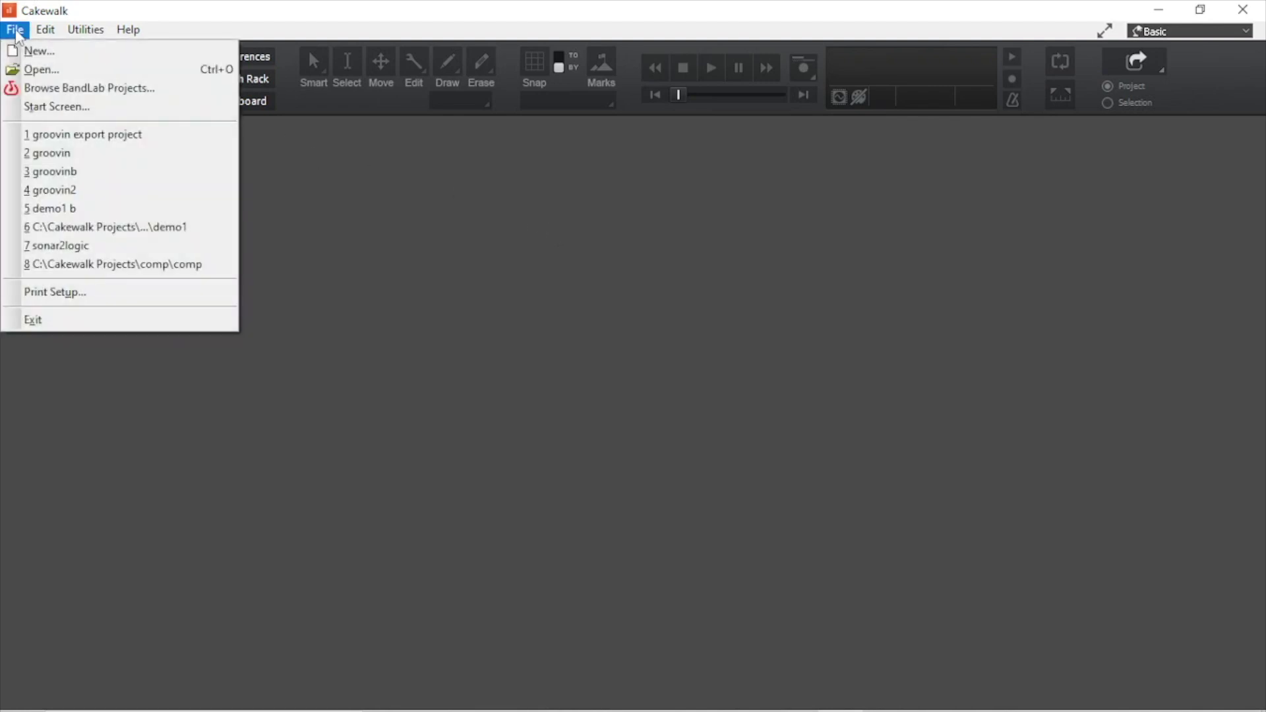
click(81, 89)
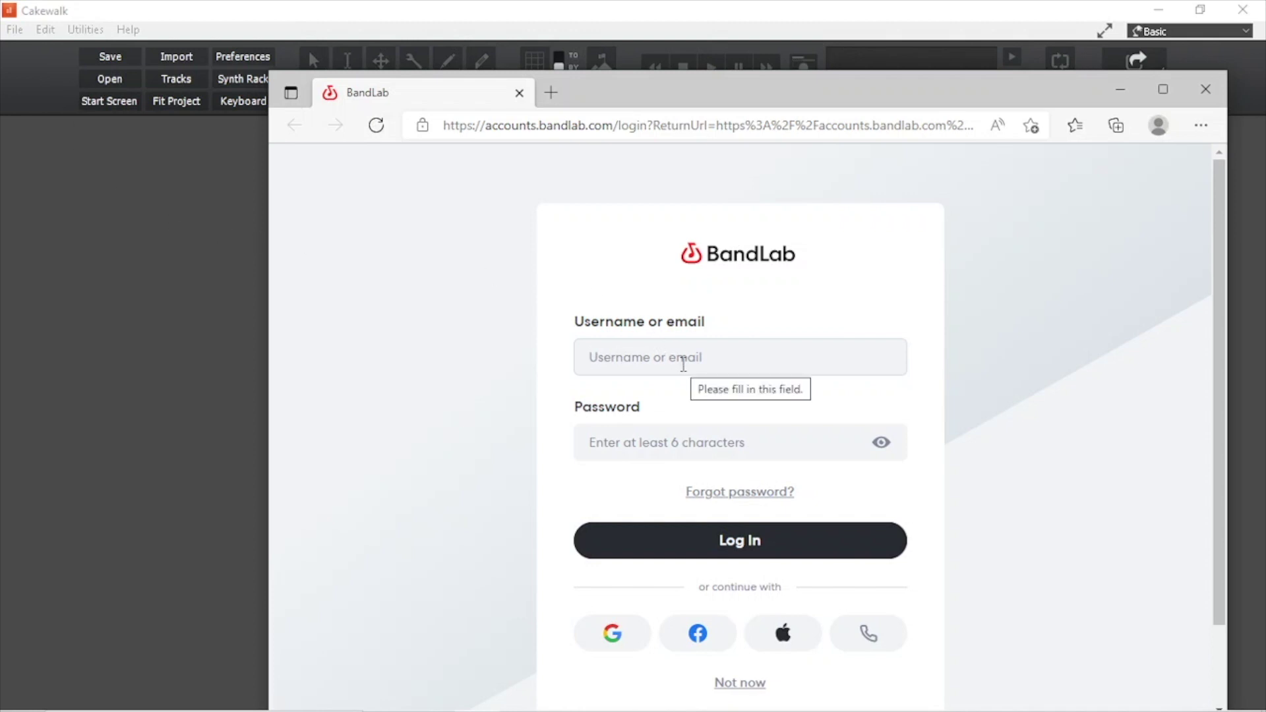
Step: Log in to the BandLab account, then close the browser to return to Cakewalk
click(774, 548)
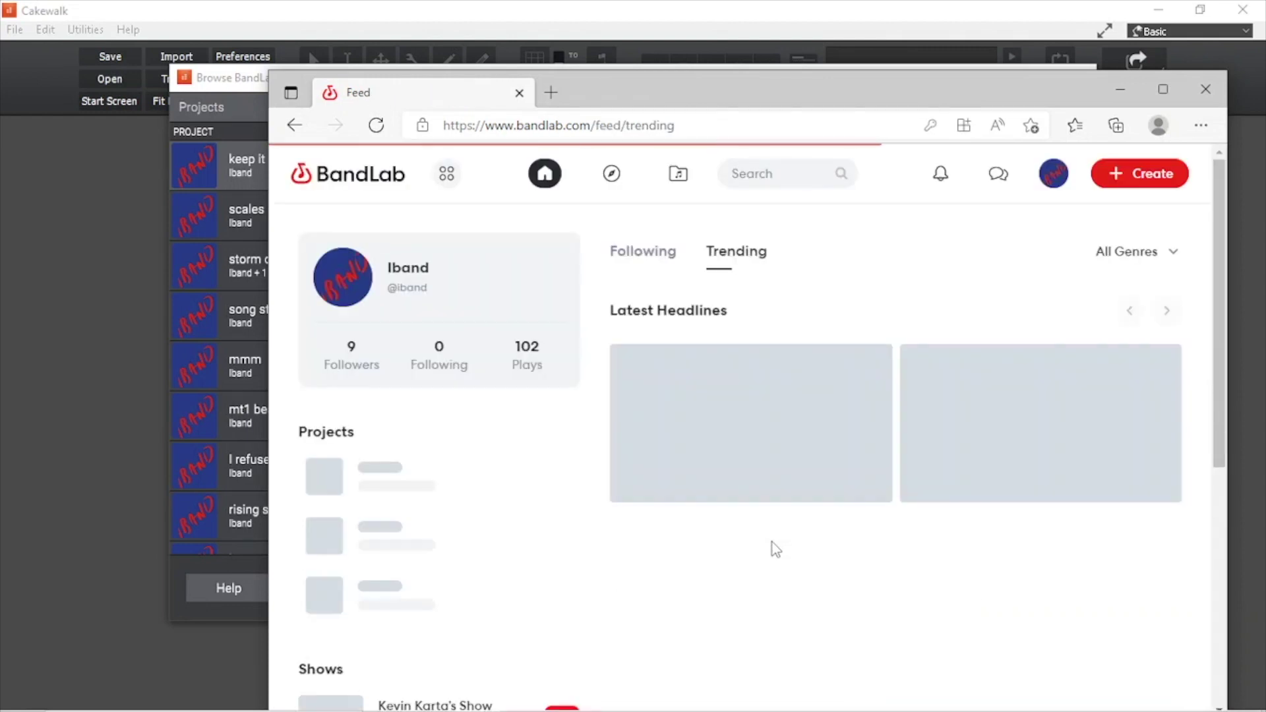
click(1214, 92)
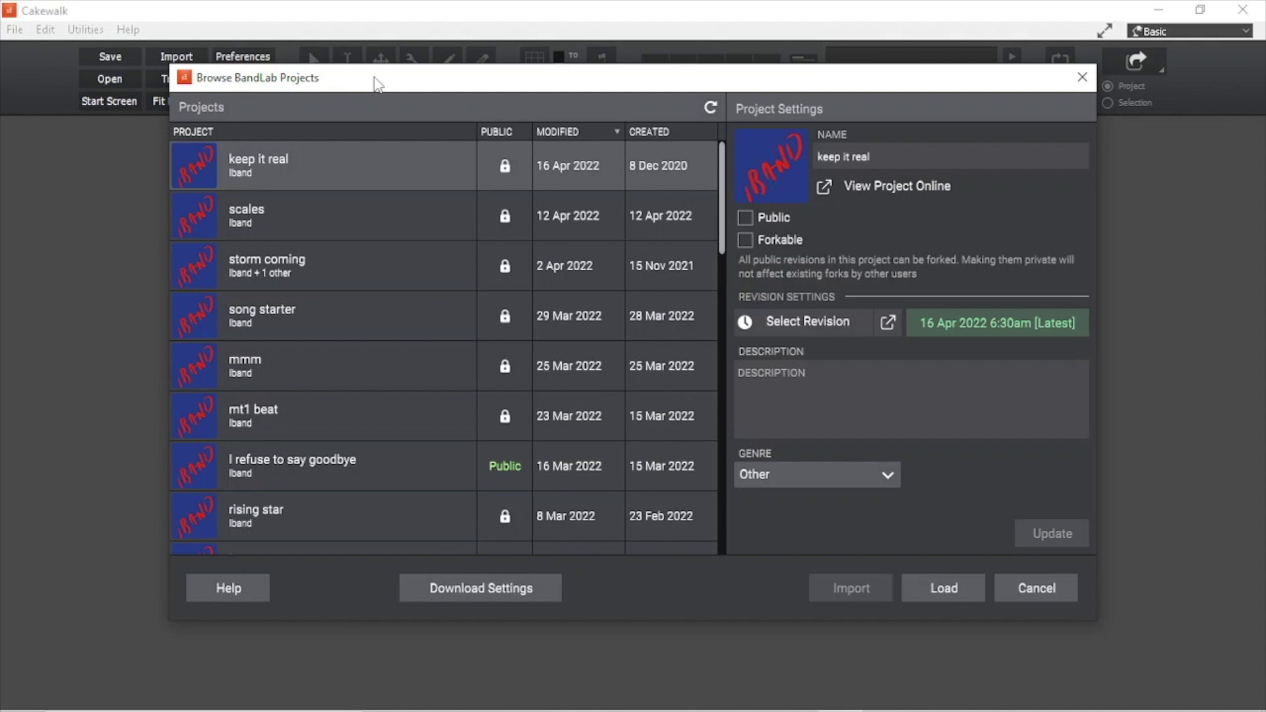
drag(377, 84, 386, 120)
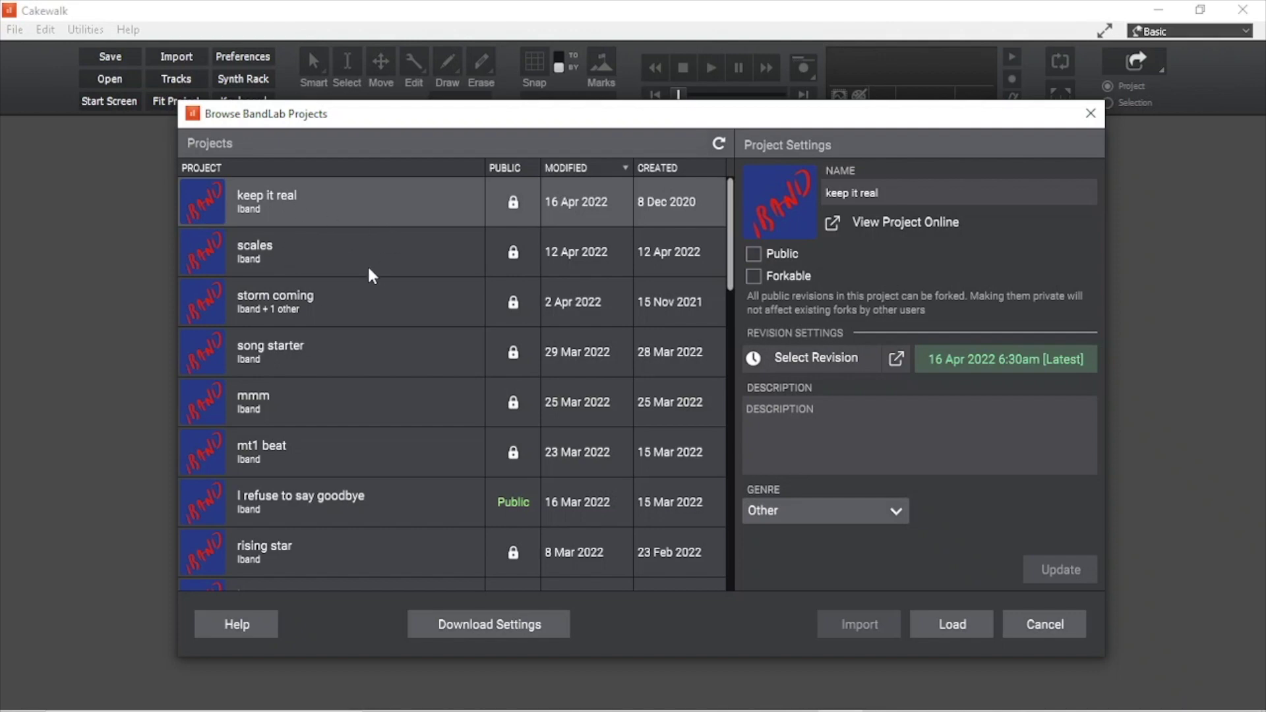
click(312, 262)
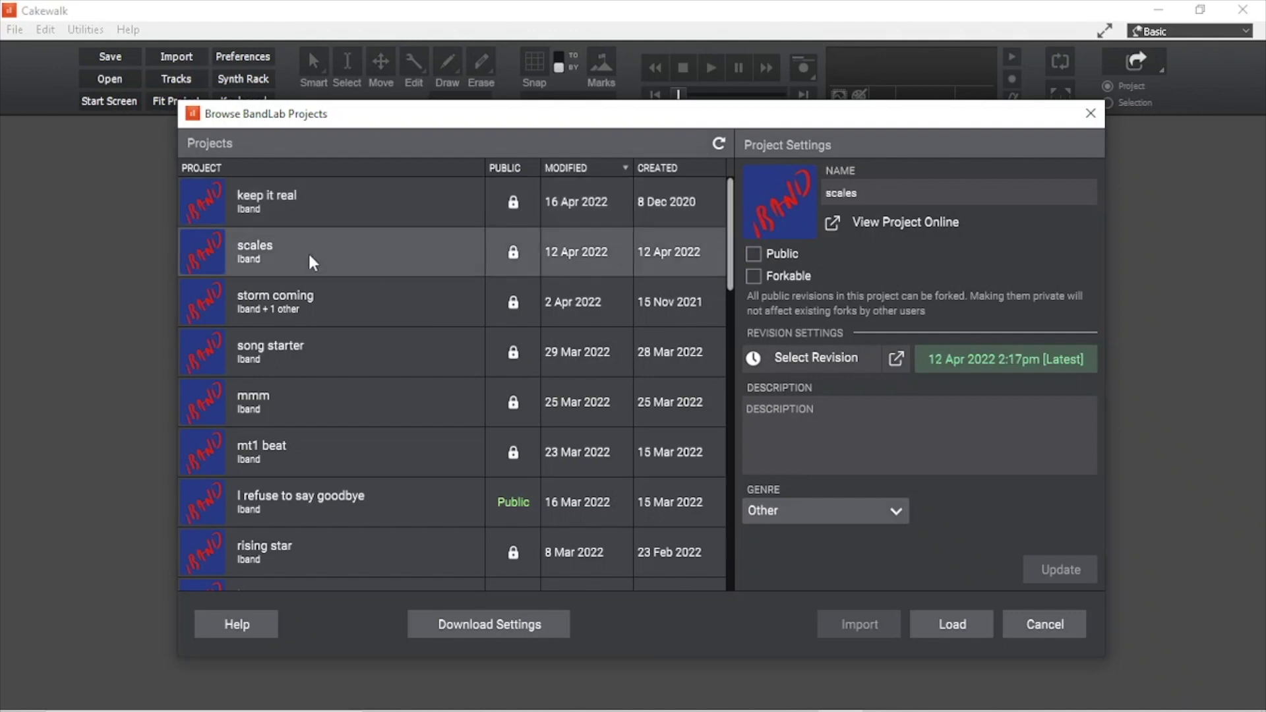
click(323, 315)
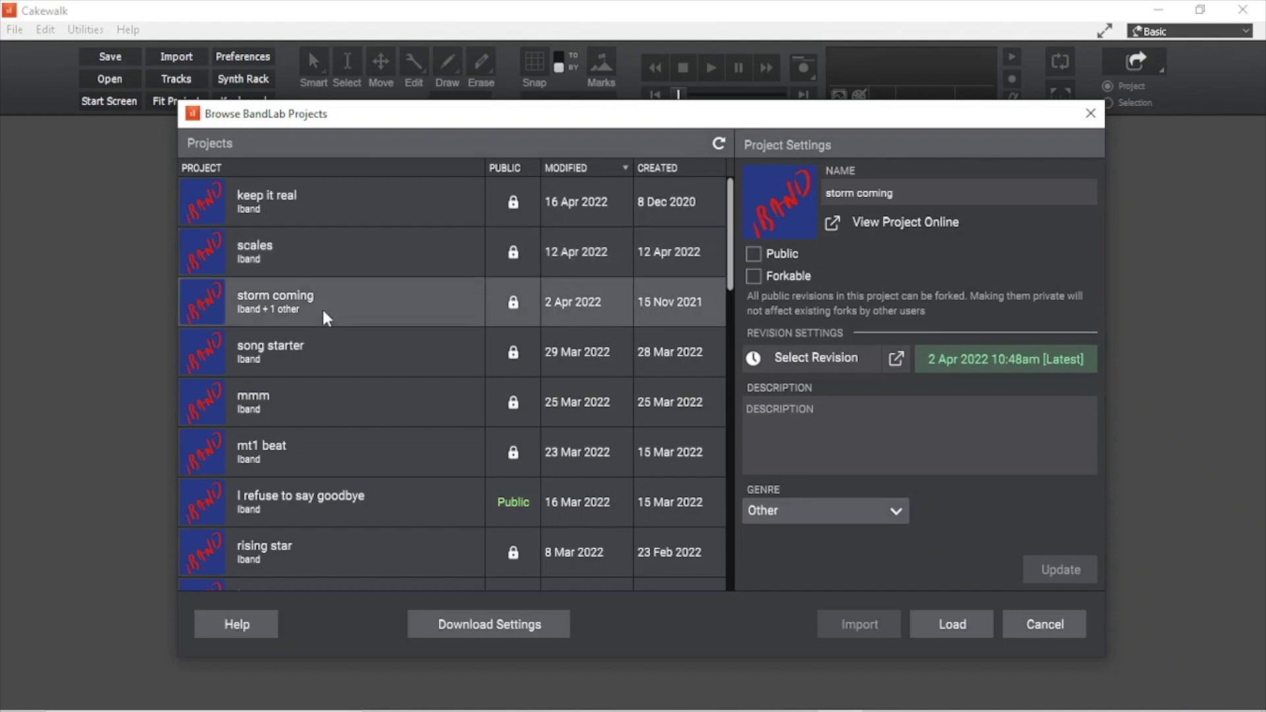
click(334, 353)
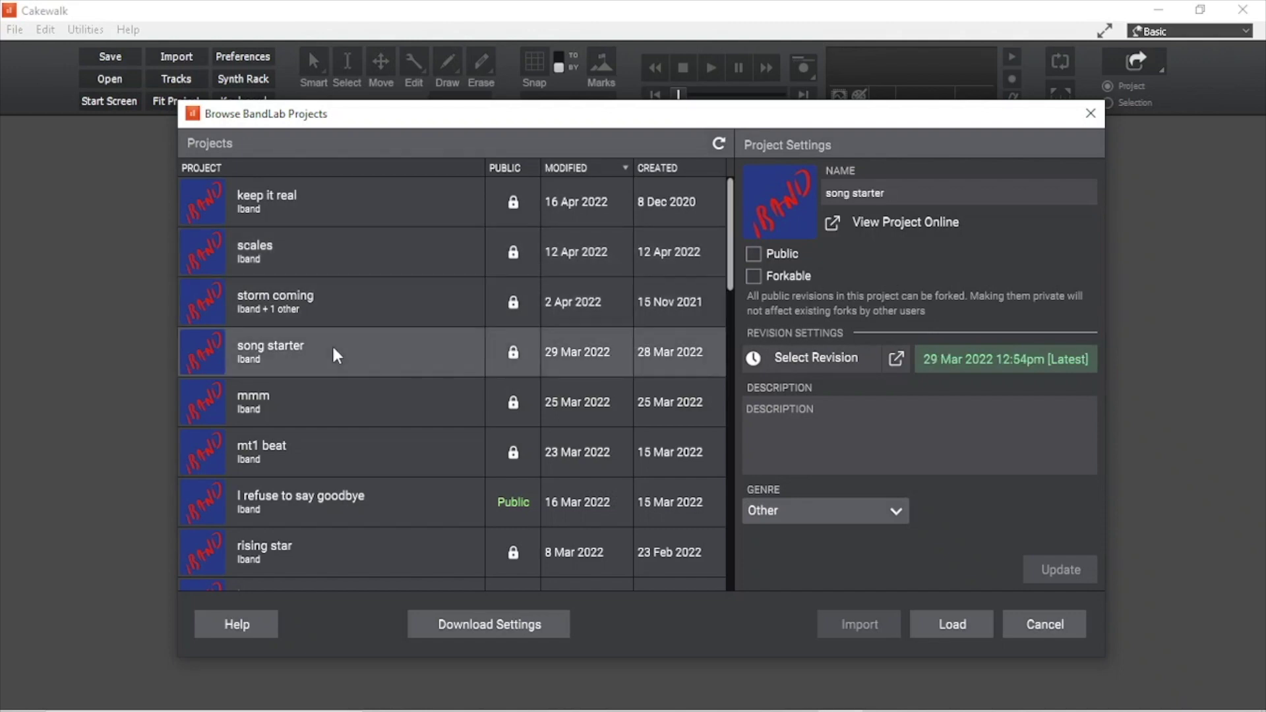
click(334, 205)
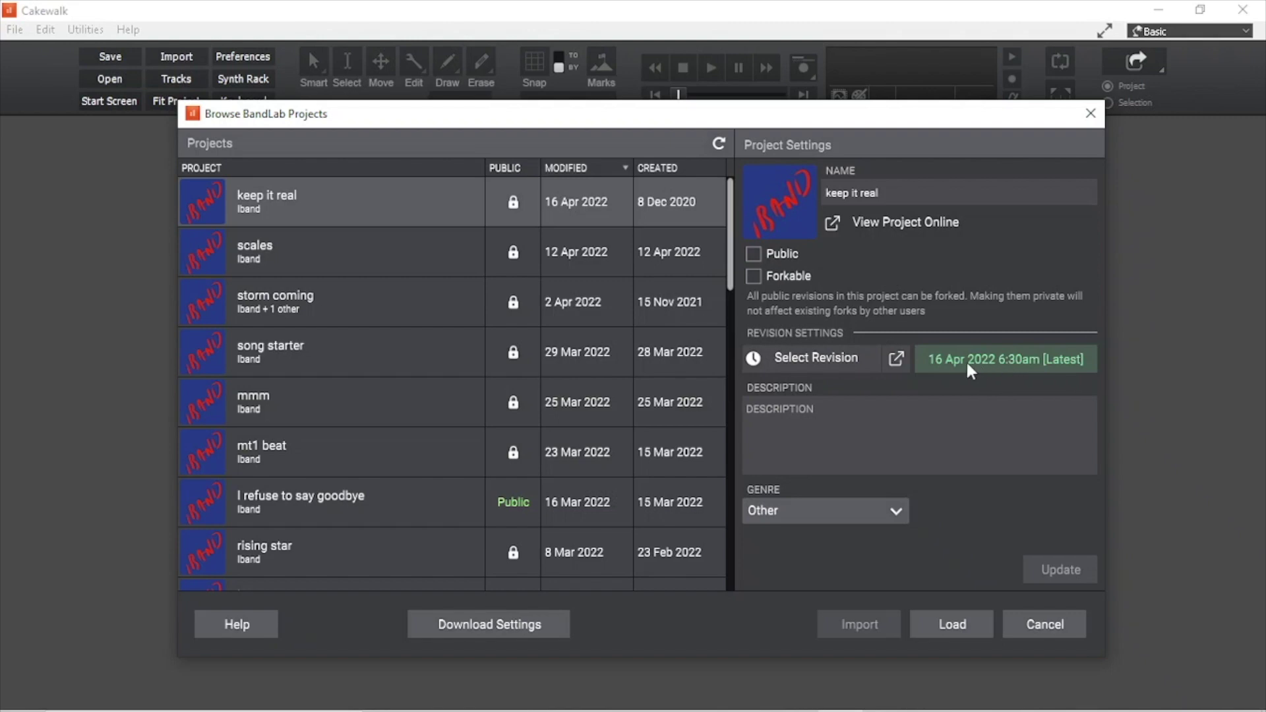
click(841, 353)
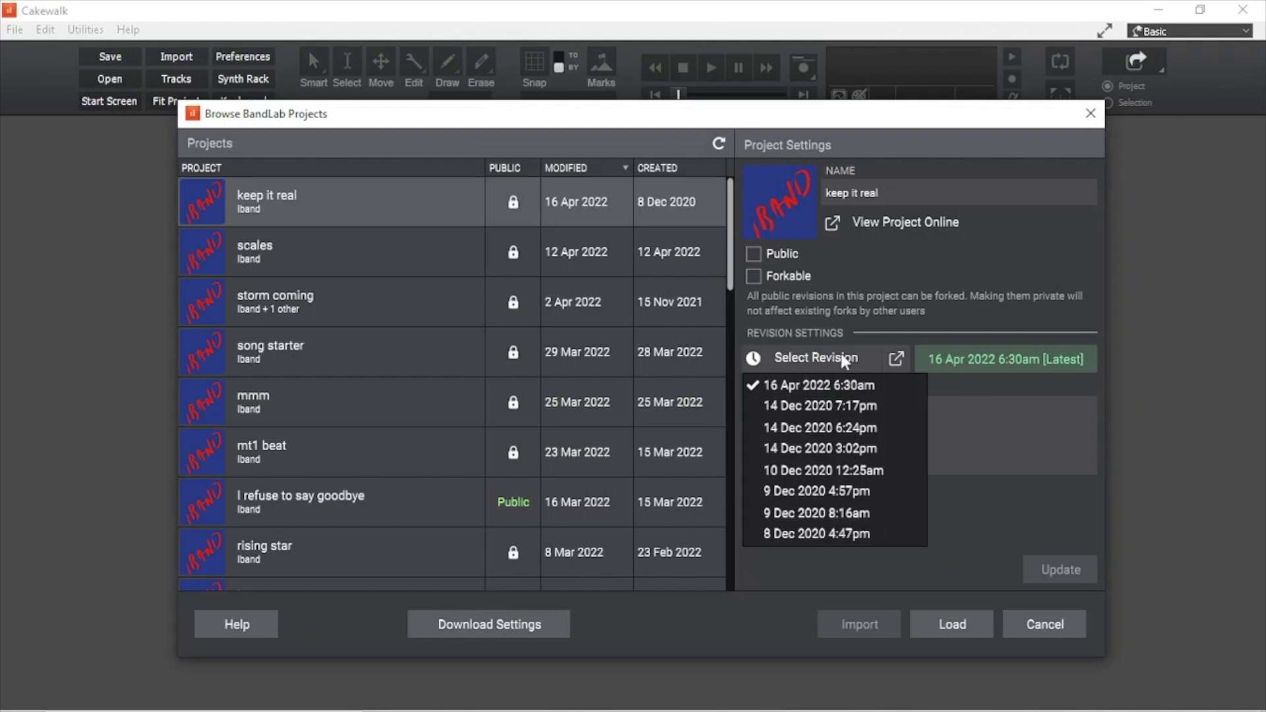
click(835, 406)
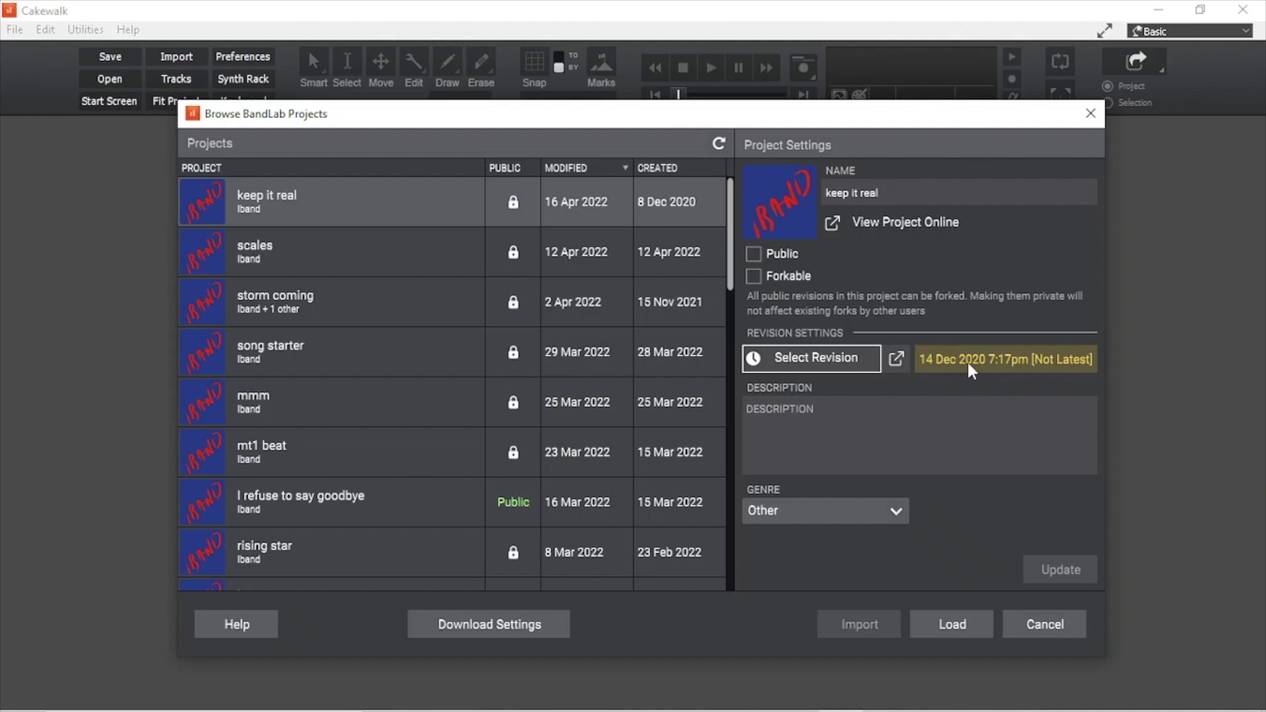
click(835, 369)
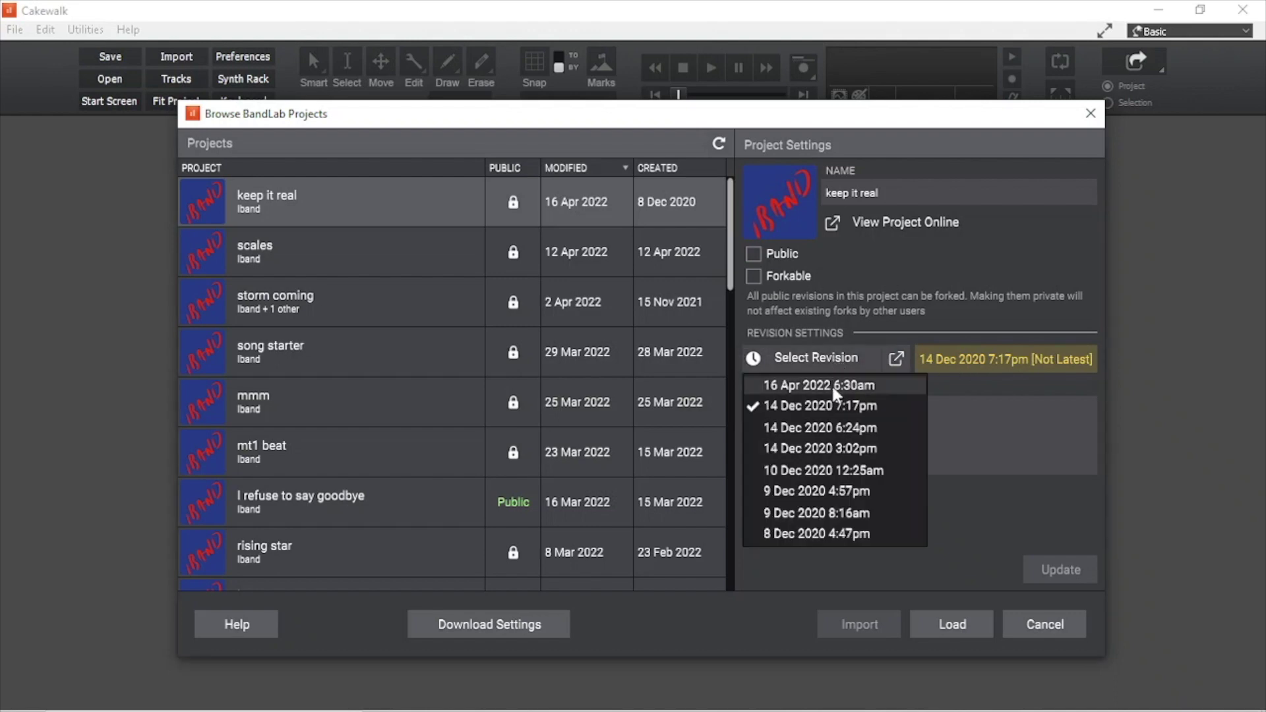
click(833, 391)
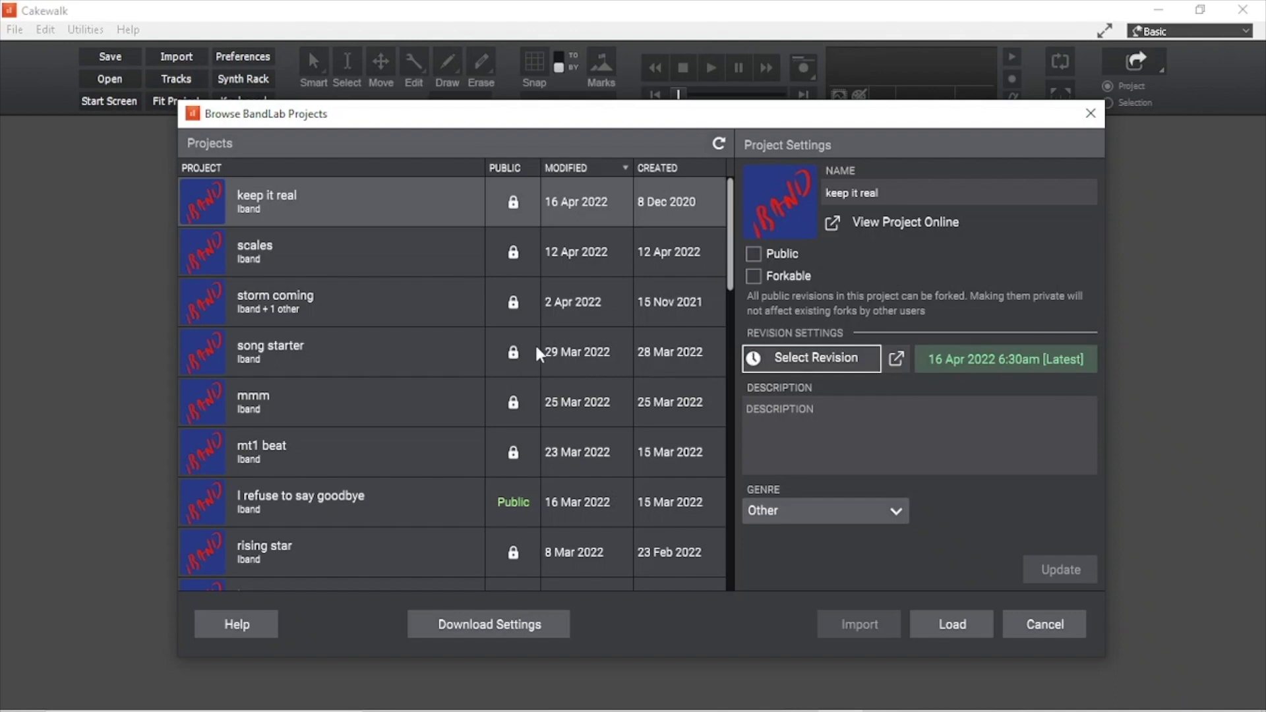
Step: Set keep it real to download Track Regions without the Project Mixdown, then load it
click(496, 624)
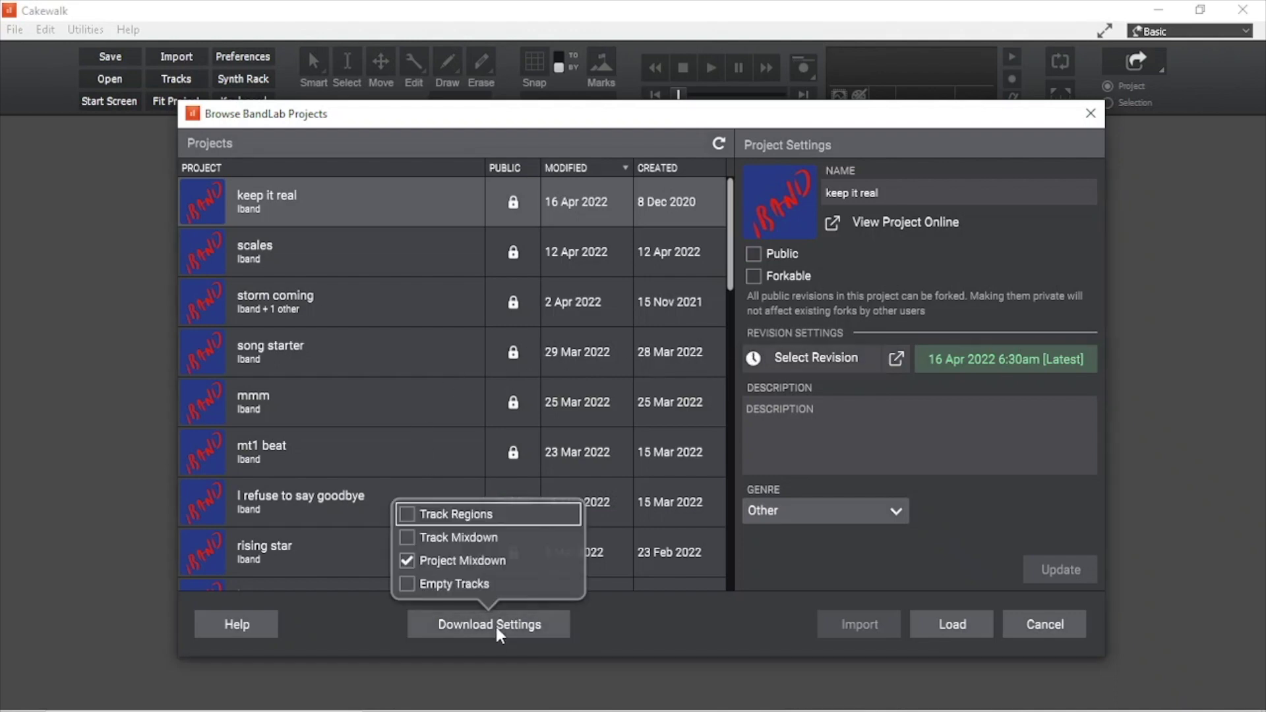
click(408, 560)
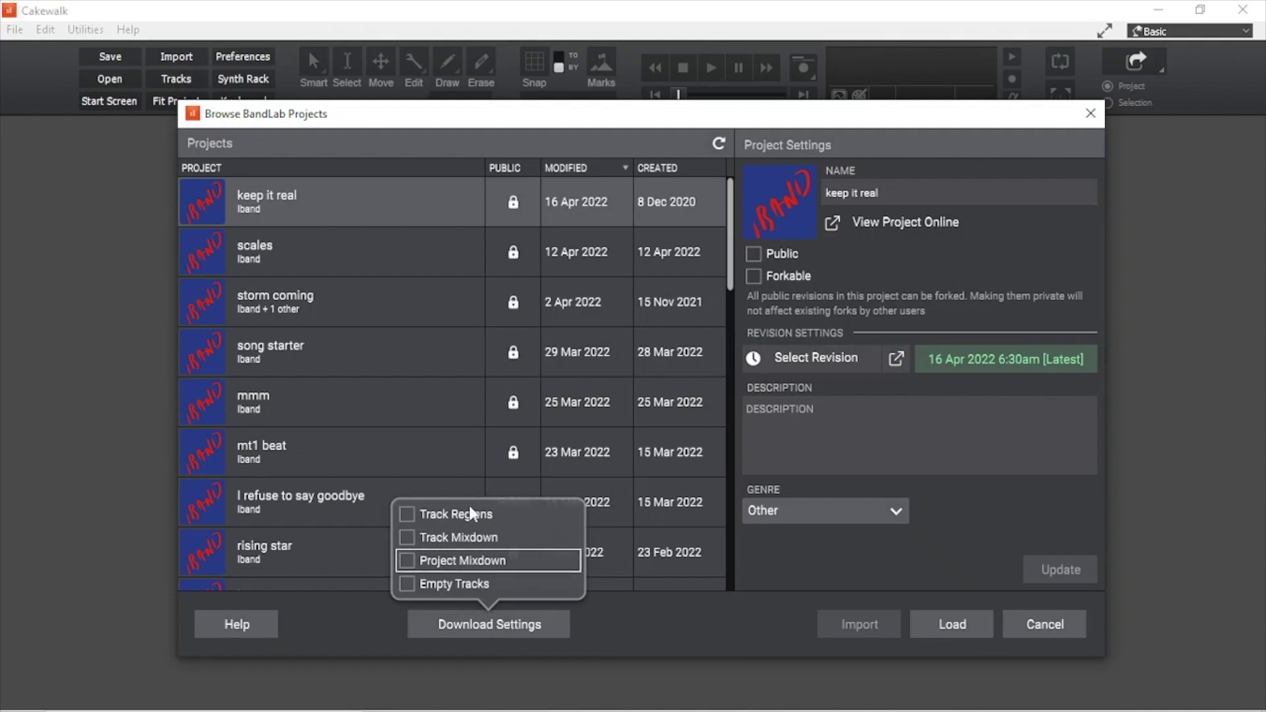
click(408, 509)
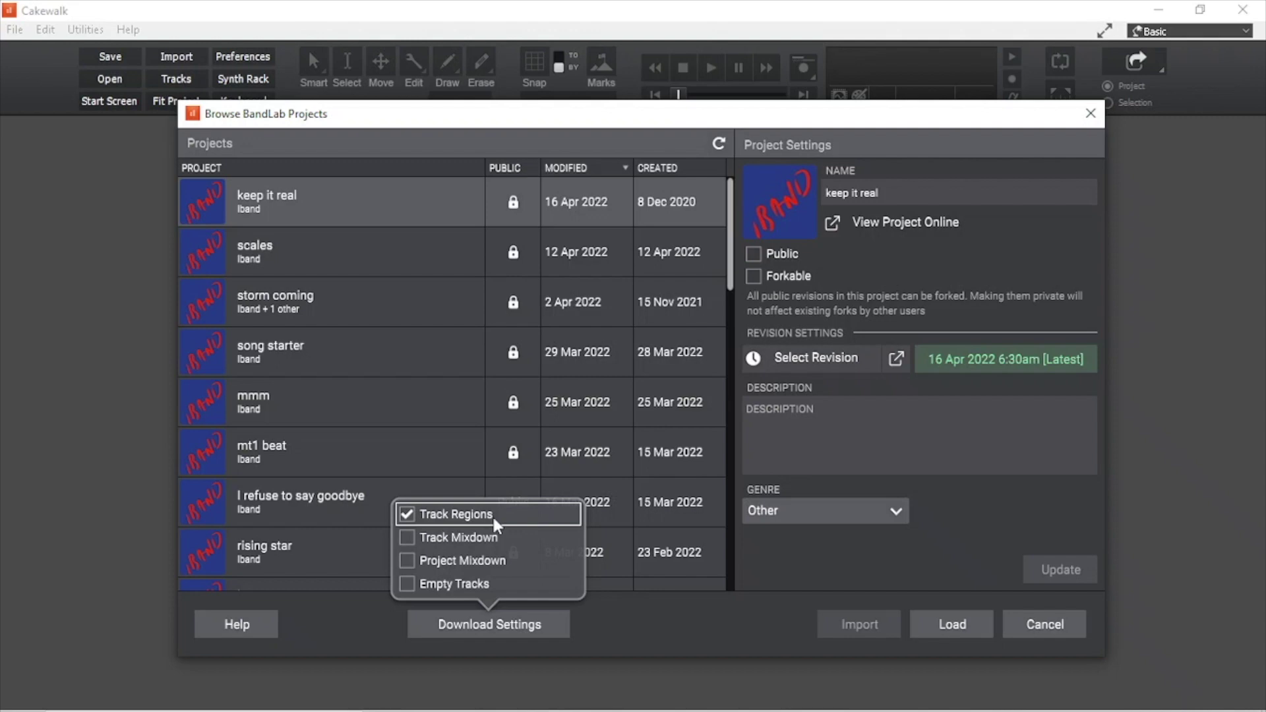
click(595, 618)
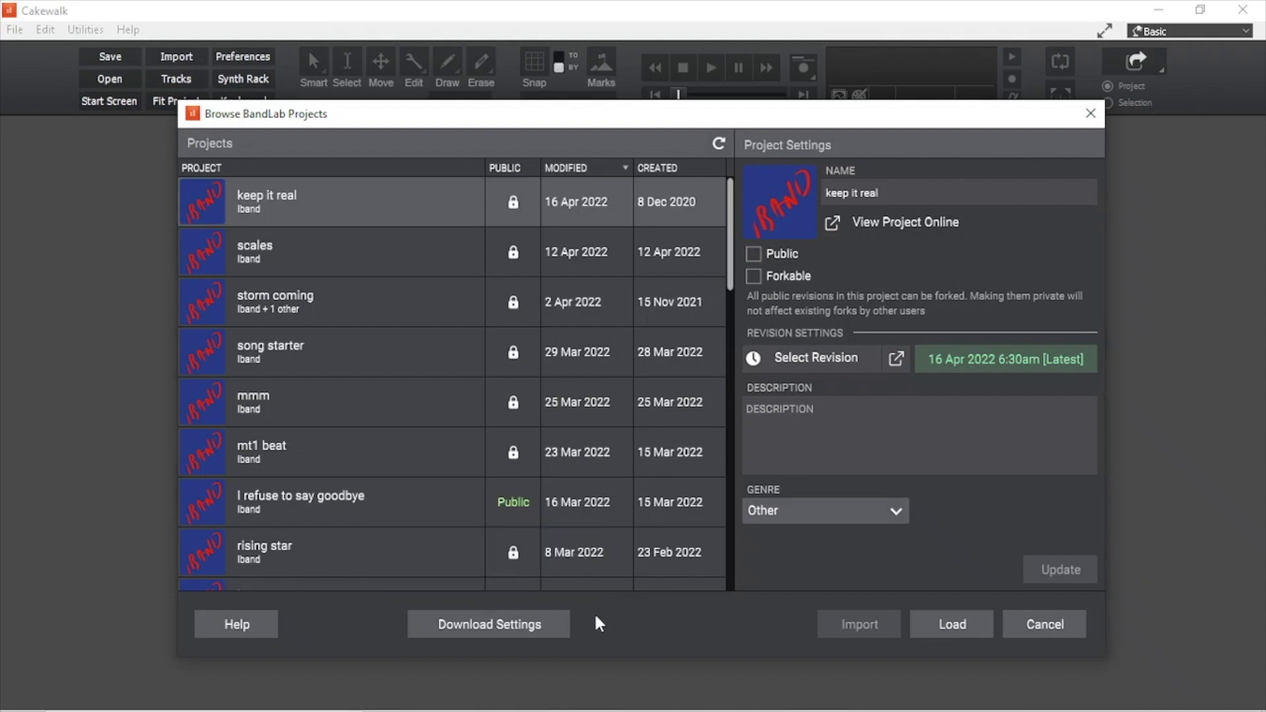
click(512, 631)
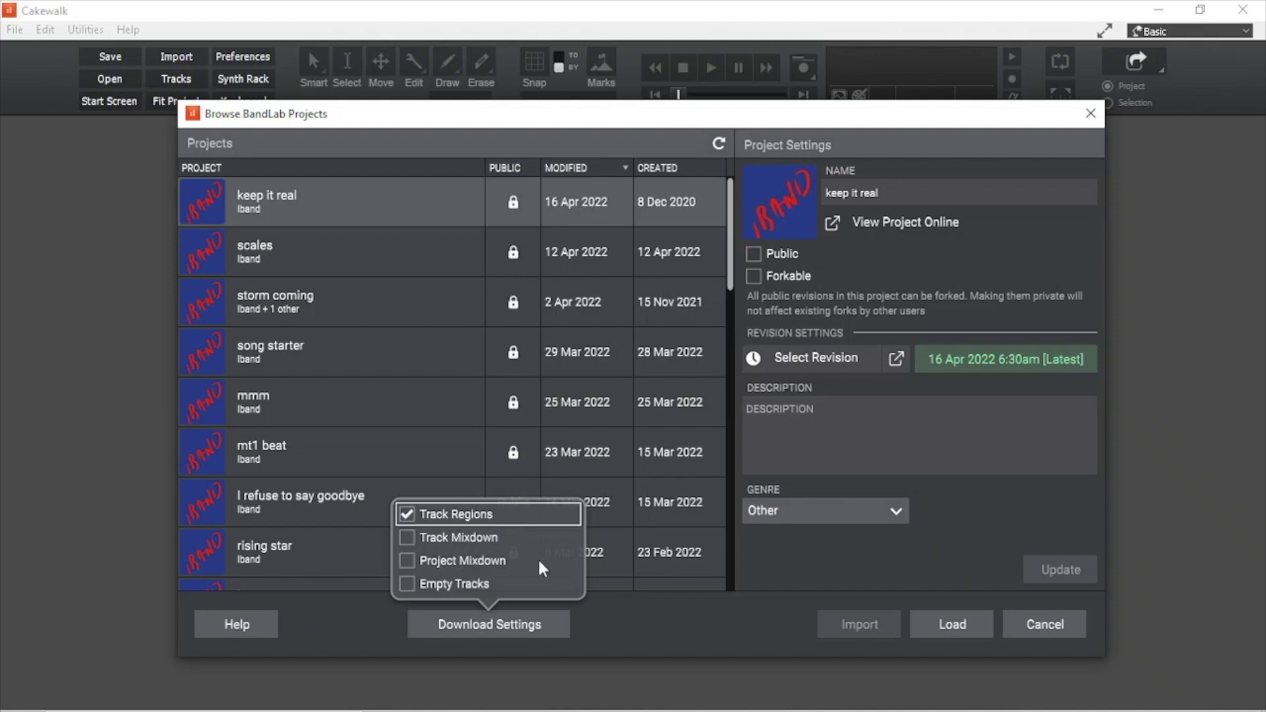
click(671, 636)
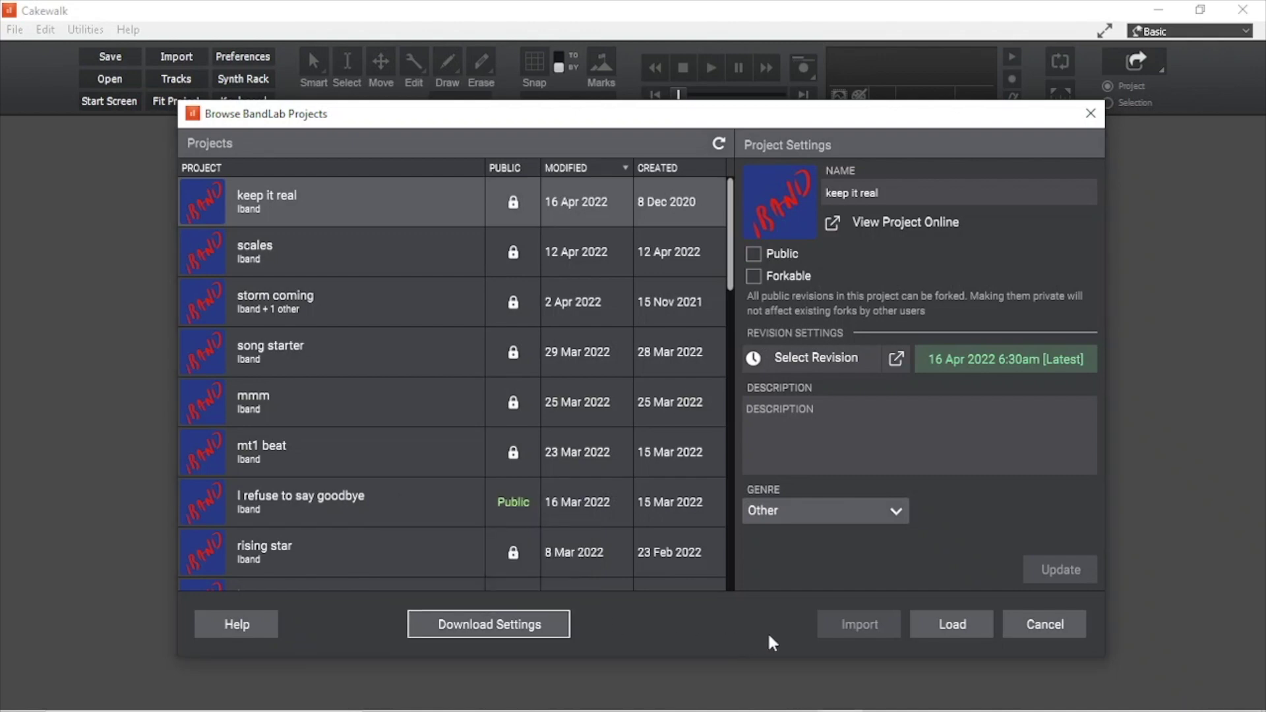
click(967, 618)
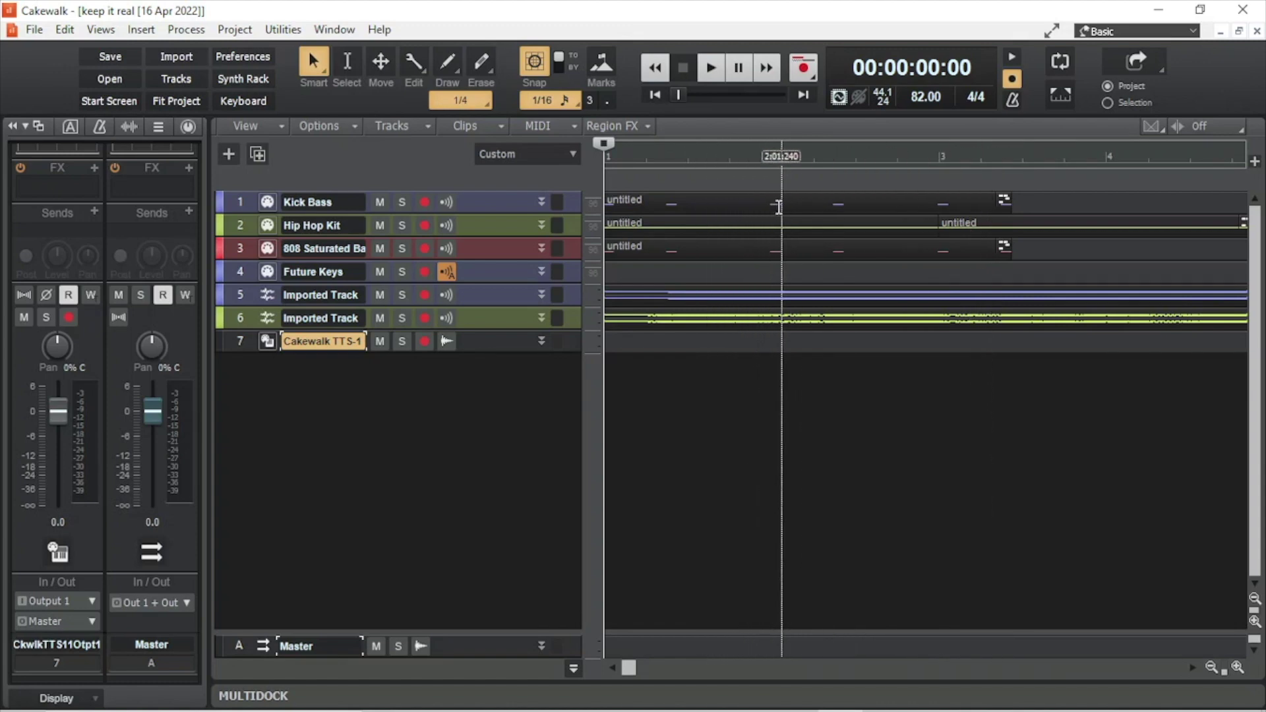
Step: Select the Kick Bass clip and scroll the timeline right to later bars
click(825, 200)
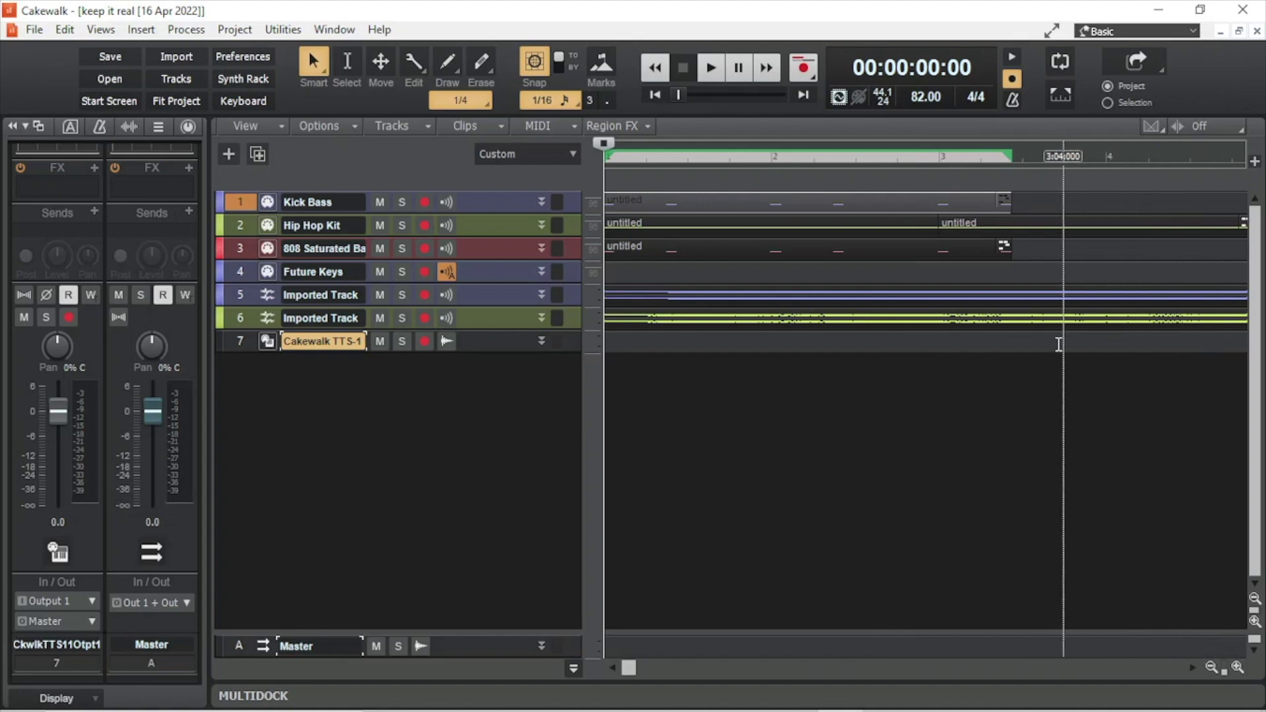
click(1192, 668)
drag(1191, 668, 1191, 667)
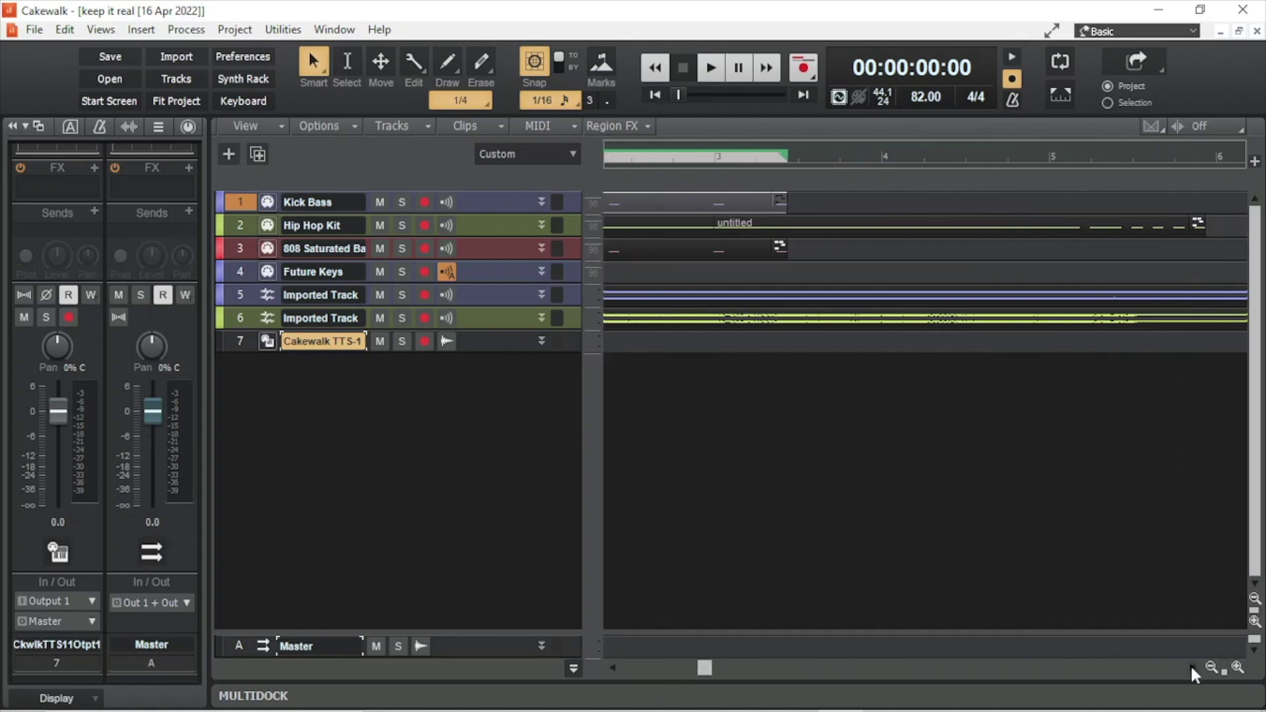
click(613, 668)
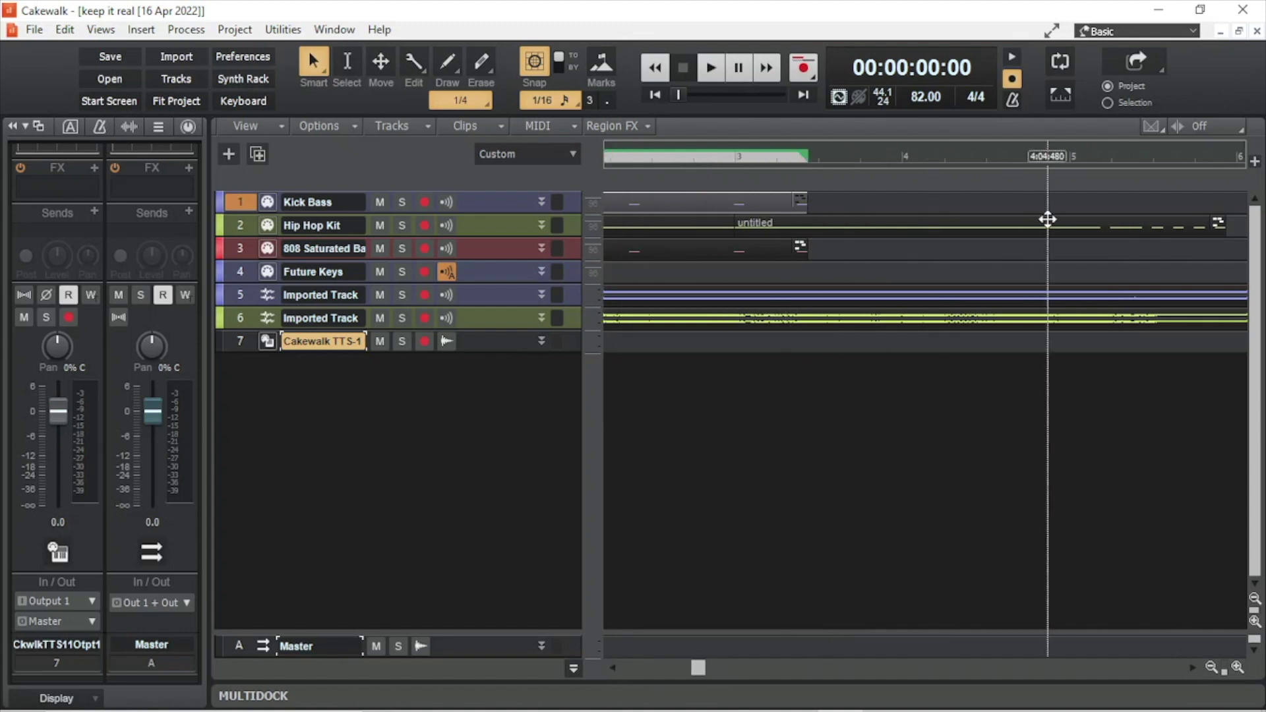
Step: Close the project, dismiss the start screen and reopen Browse BandLab Projects
click(1257, 31)
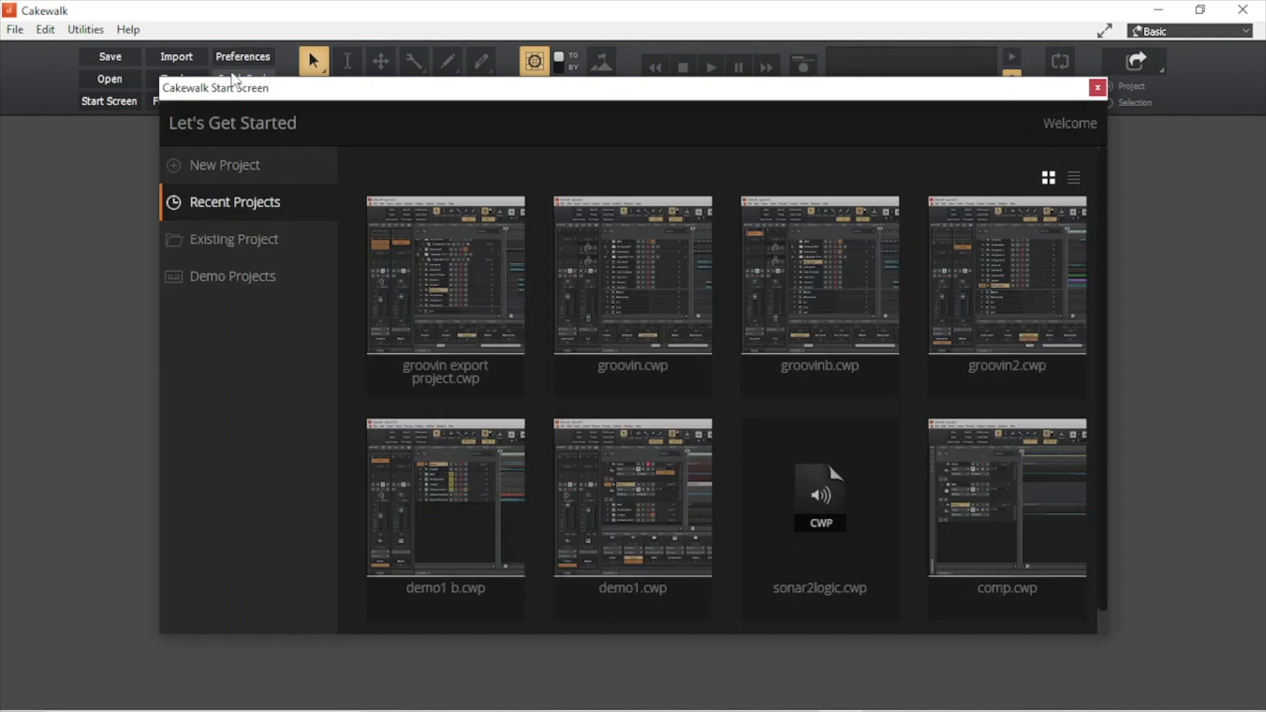
click(1097, 87)
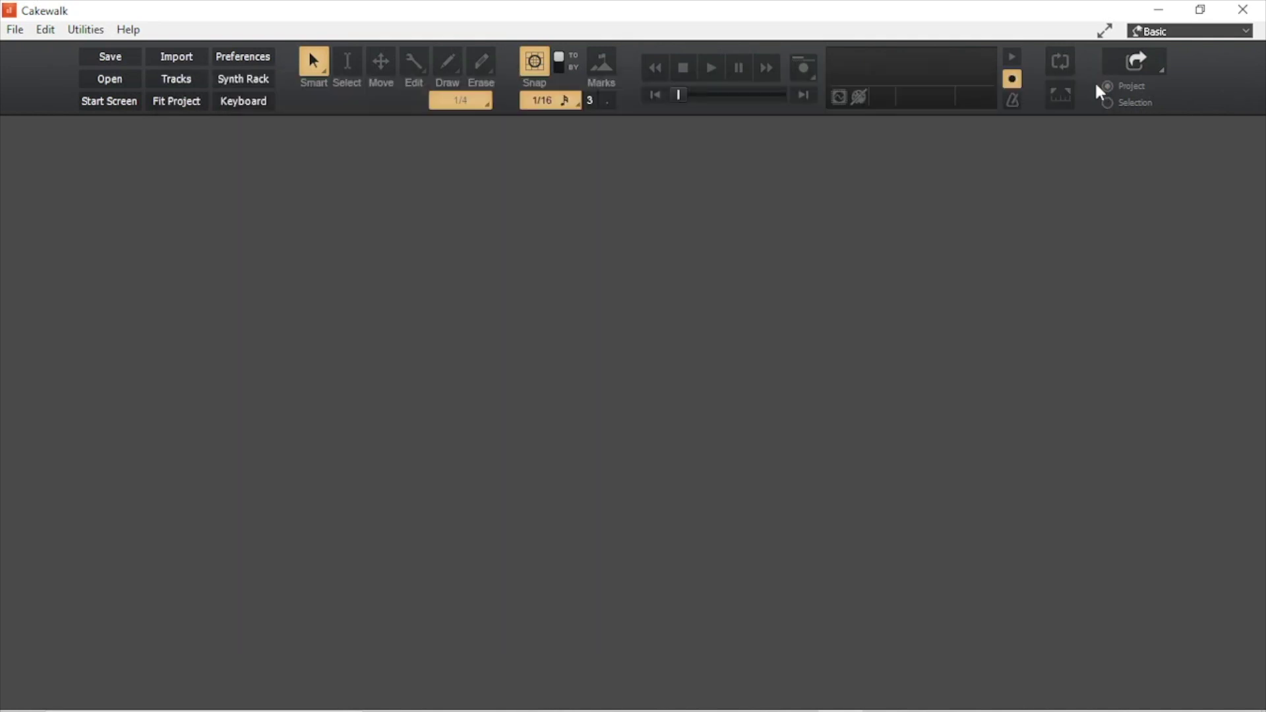
click(14, 29)
click(92, 88)
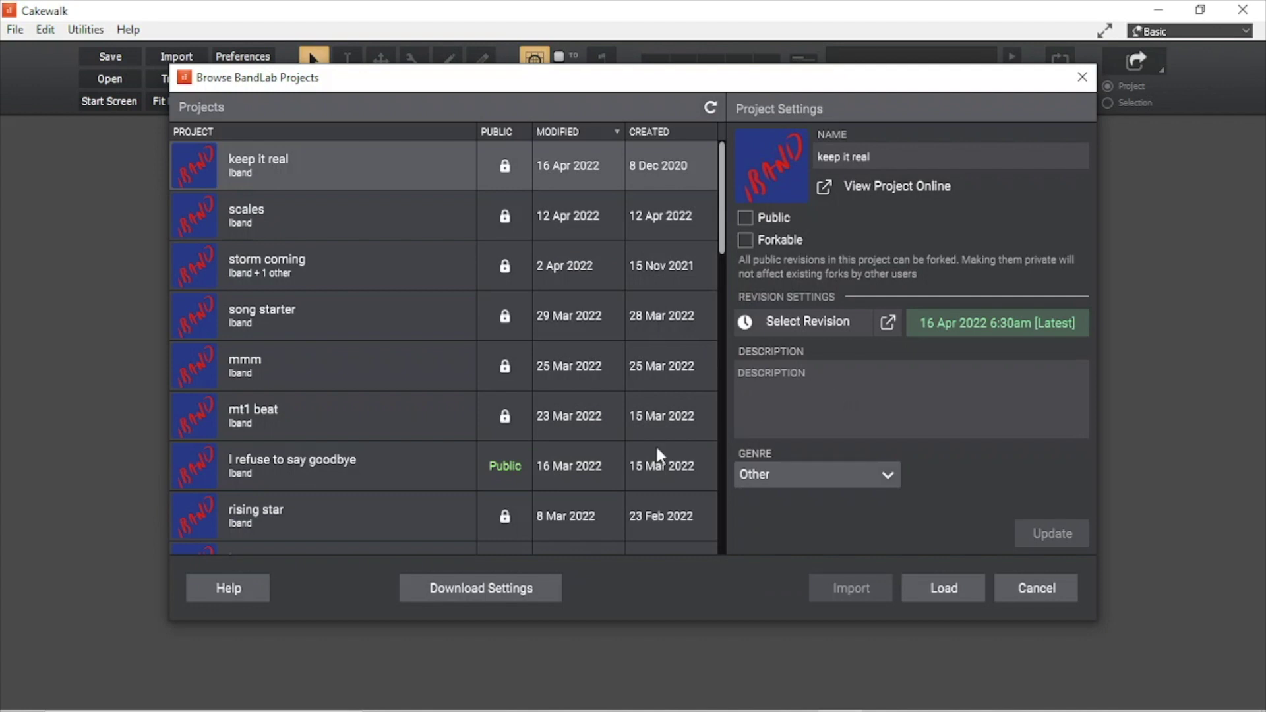
Step: Set keep it real's download options to Track Mixdown on and Track Regions off
click(490, 591)
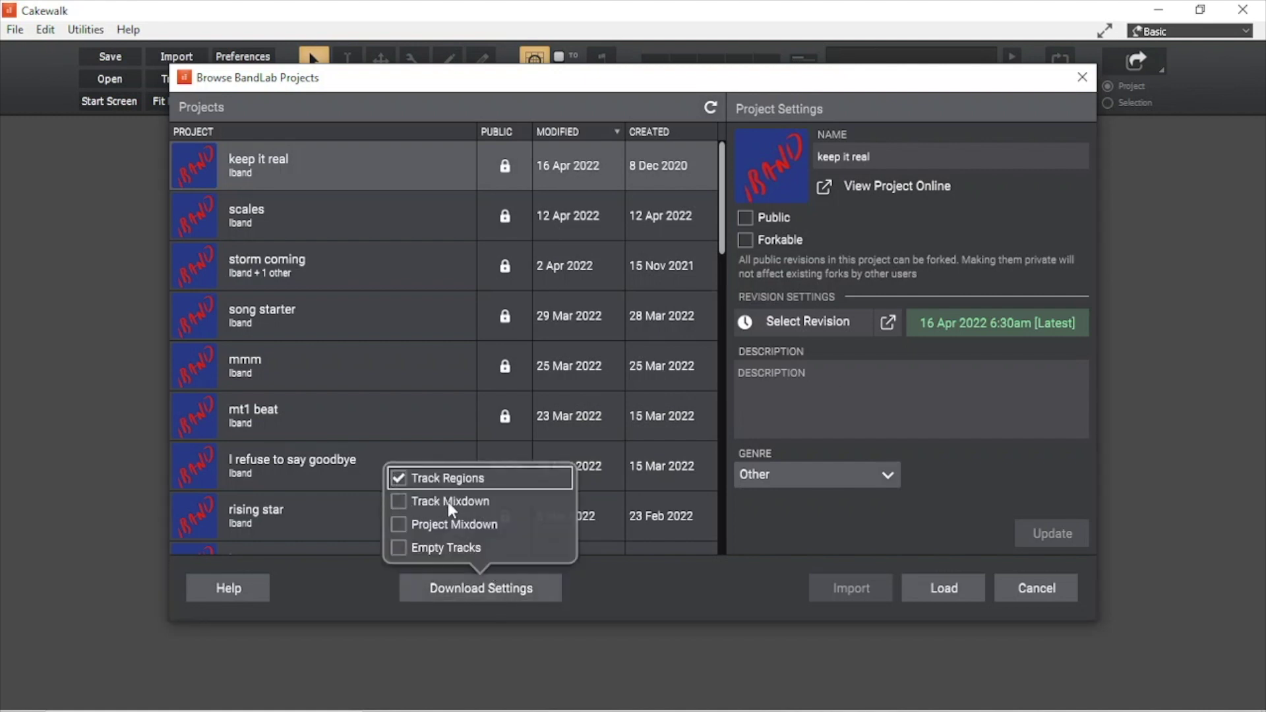
click(395, 497)
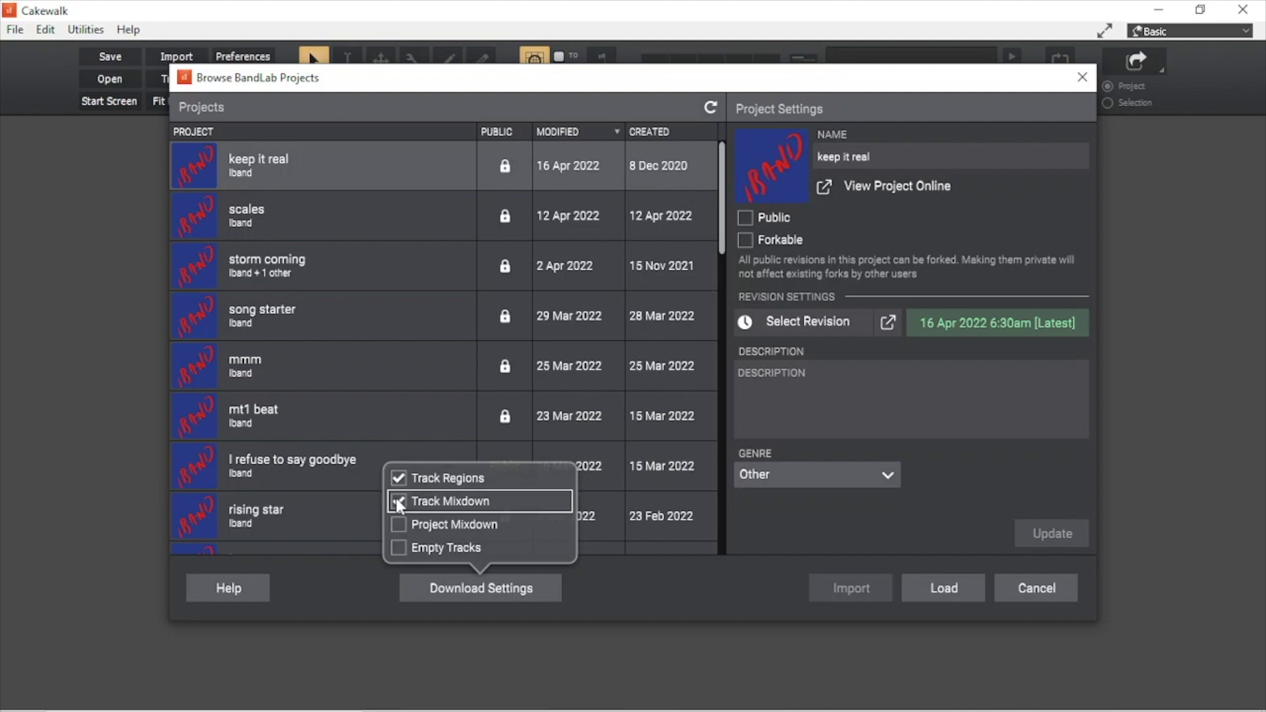
click(398, 478)
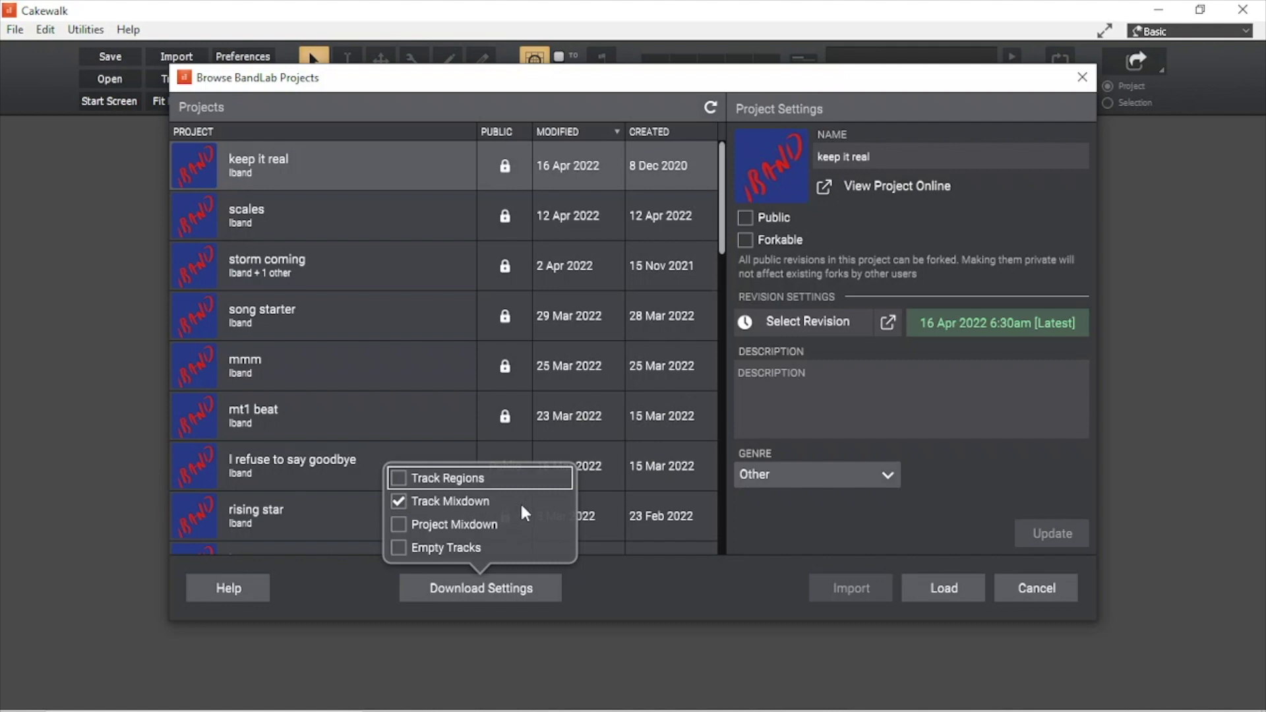
click(673, 578)
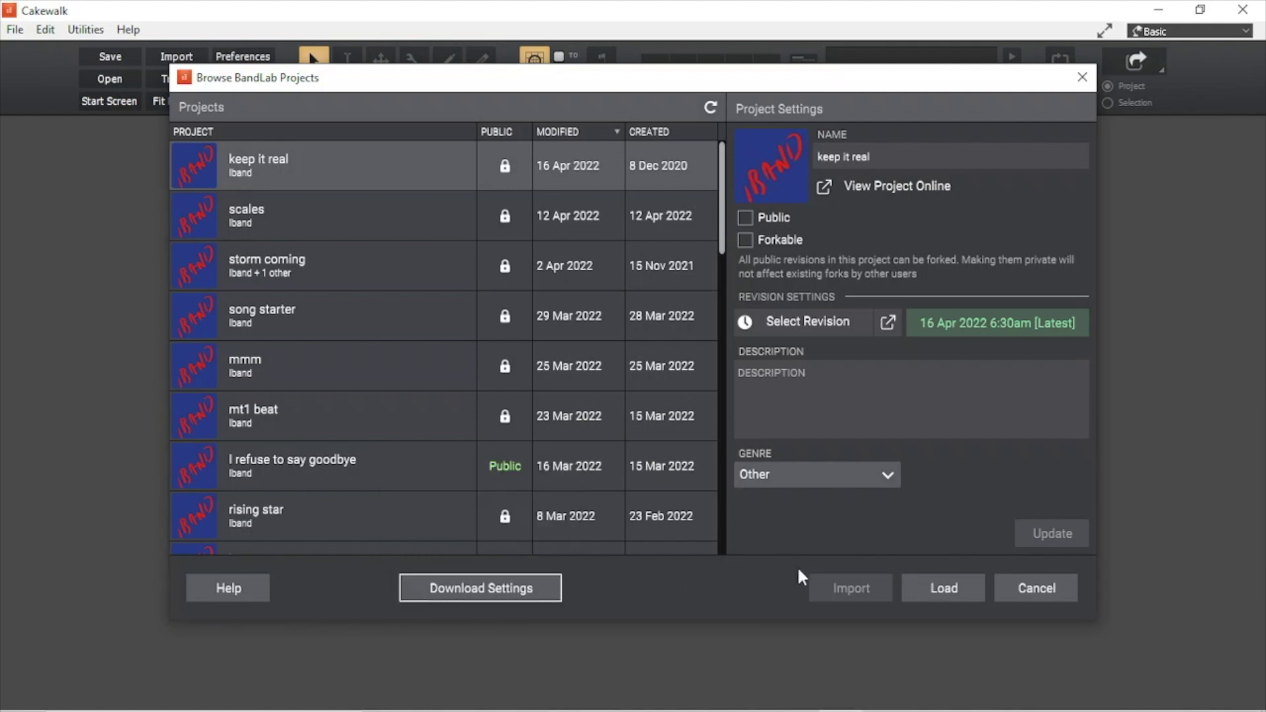
Step: Load keep it real, accept opening it without track mixdowns, then close the project
click(955, 587)
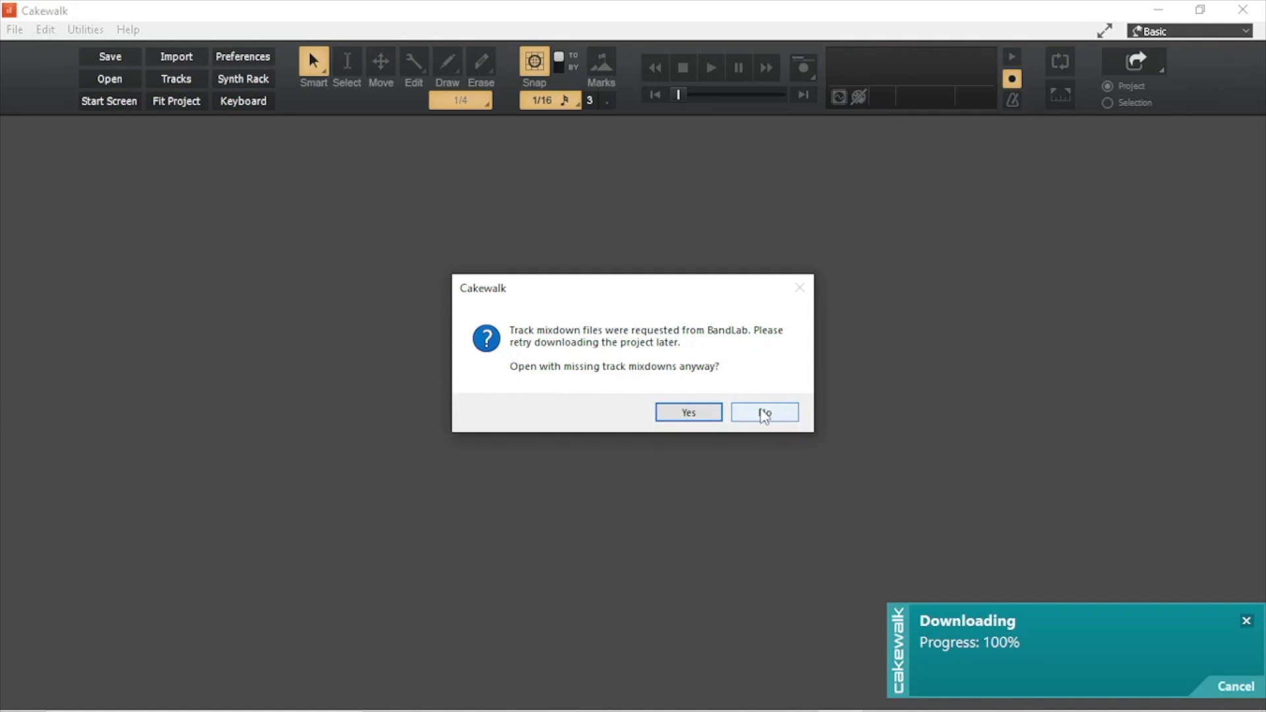
click(707, 413)
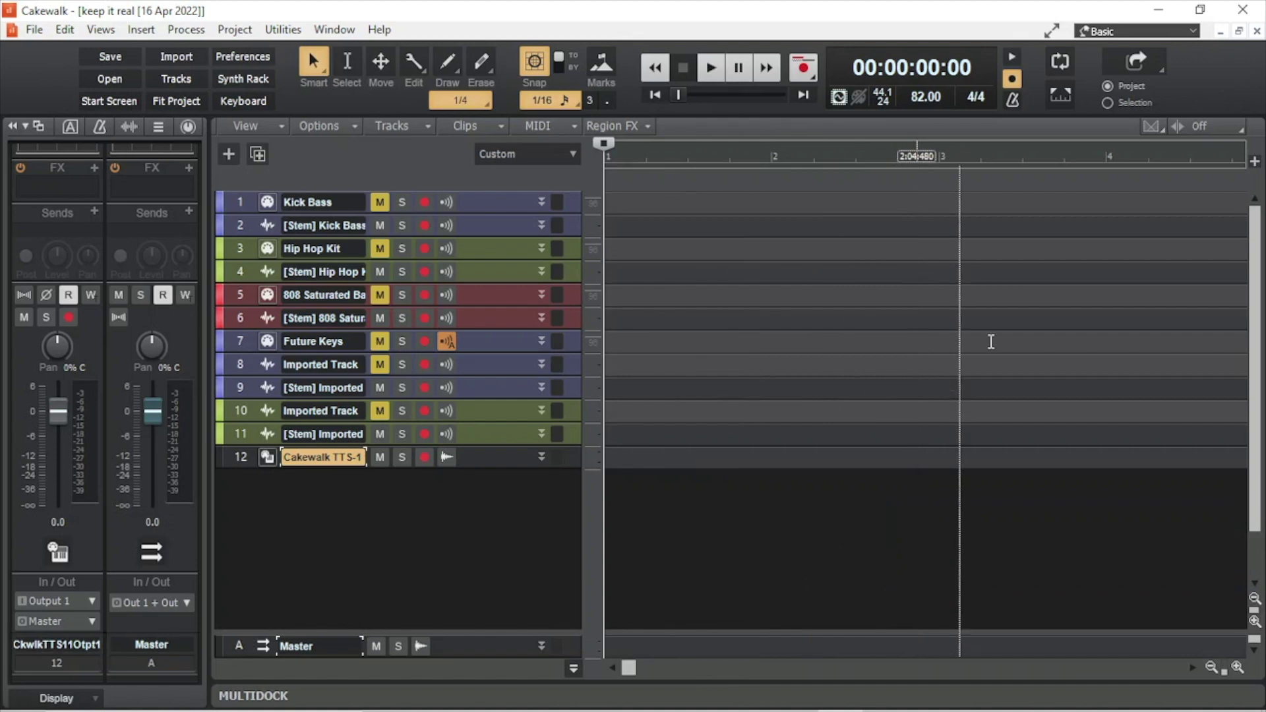
click(1258, 31)
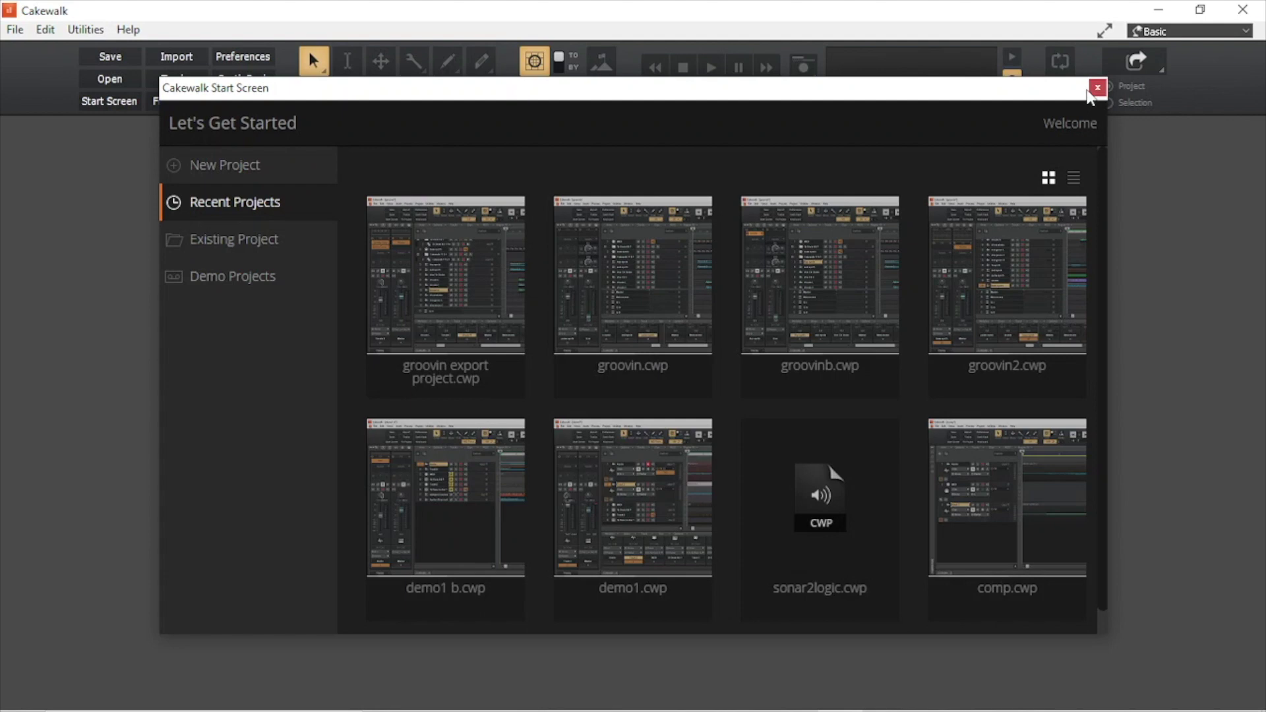
Step: Dismiss the start screen and open File > Browse BandLab Projects
click(1097, 88)
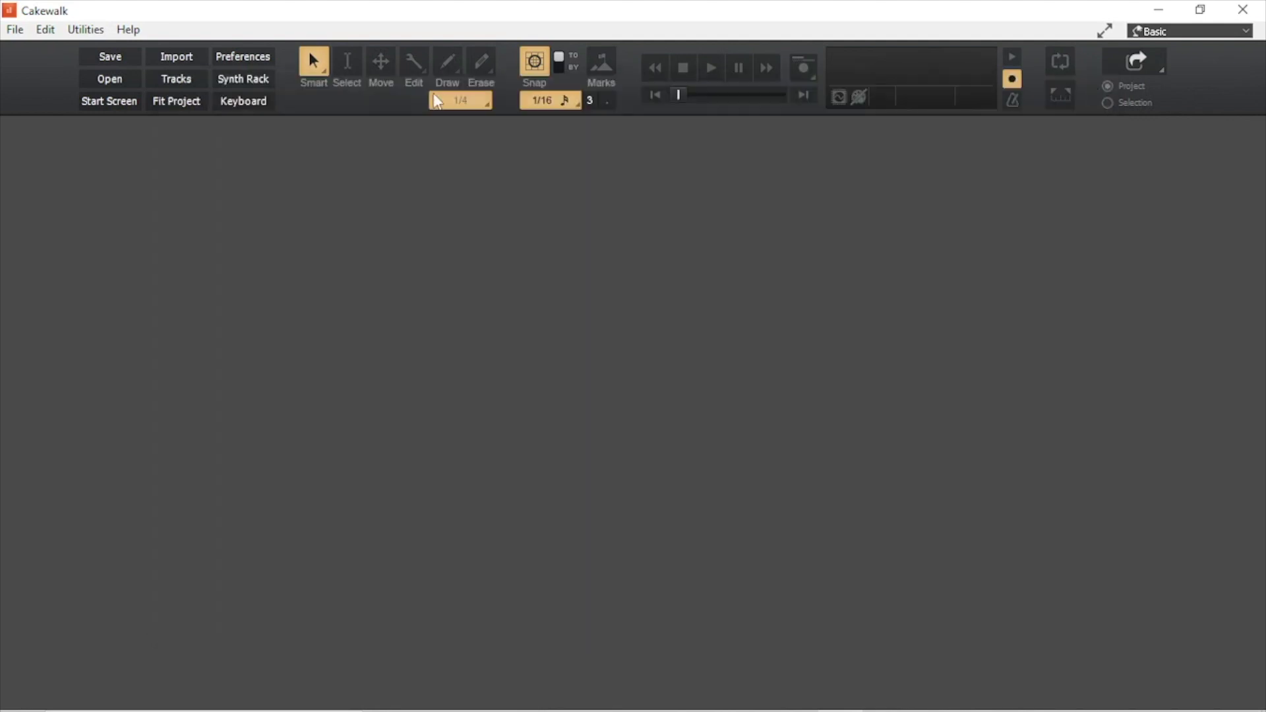
click(15, 29)
click(66, 89)
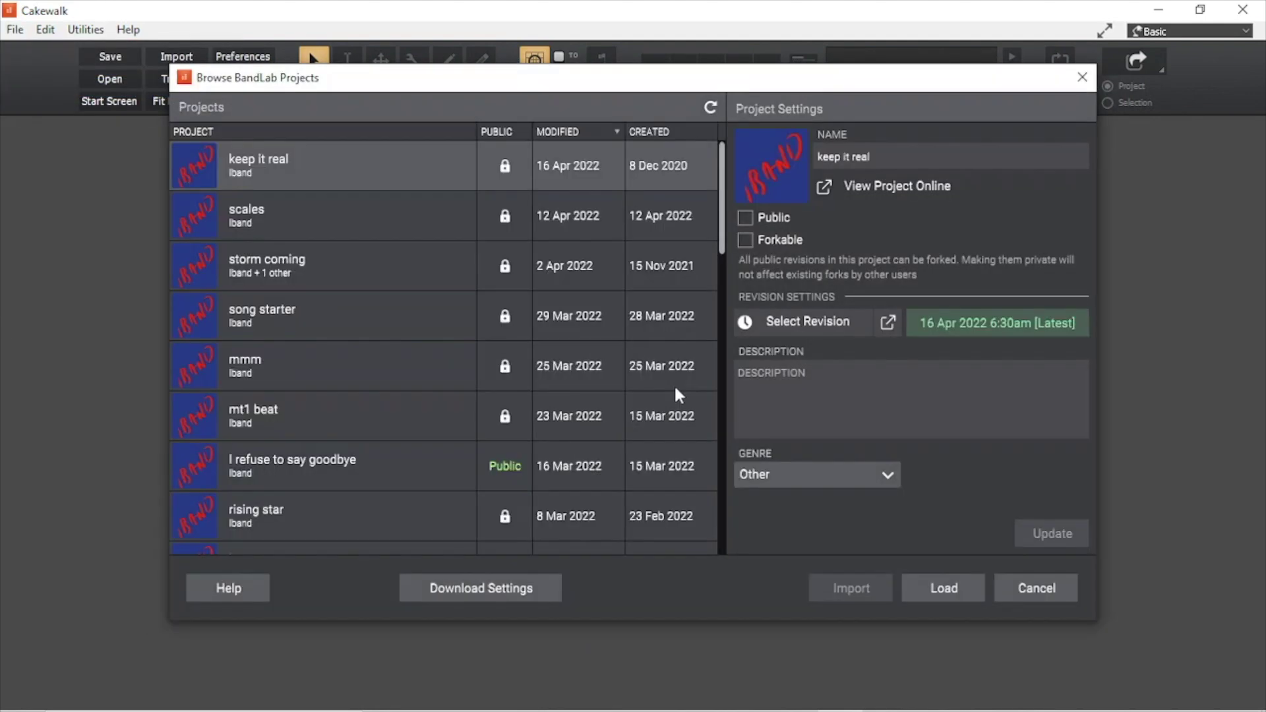
Step: Set the download to Project Mixdown only, with Empty Tracks off, and load keep it real
click(472, 593)
click(472, 597)
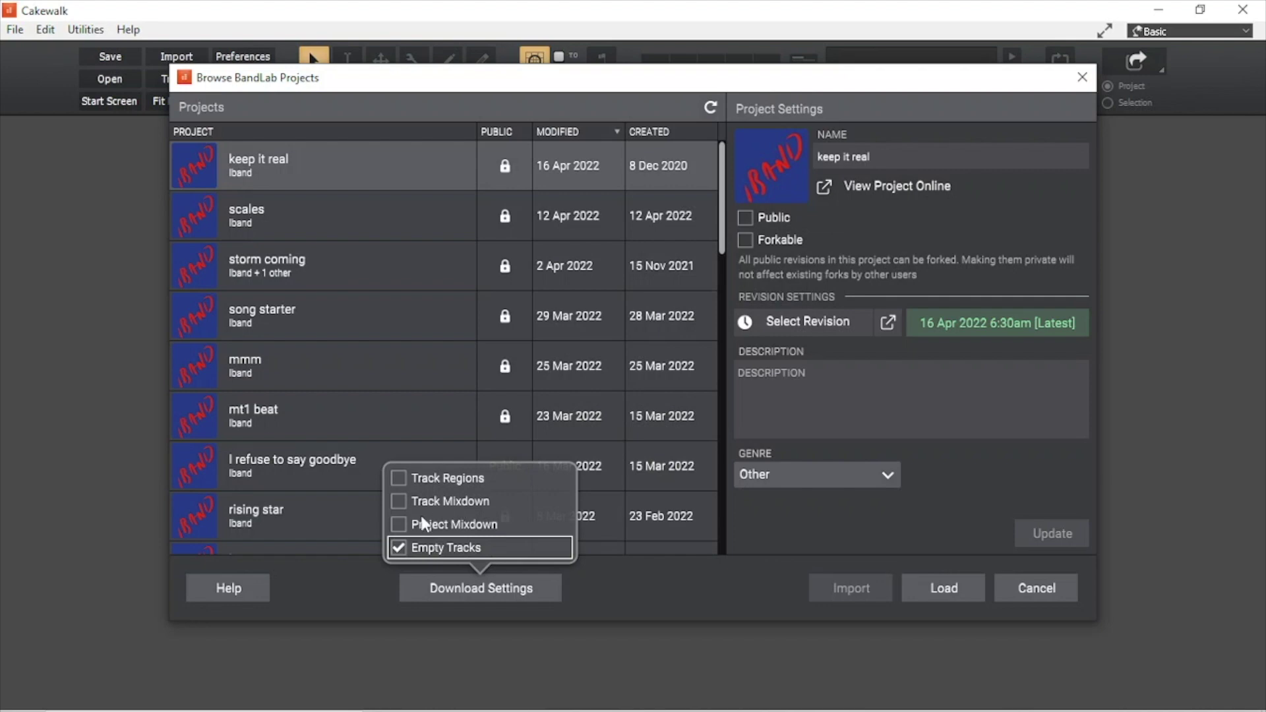
click(399, 548)
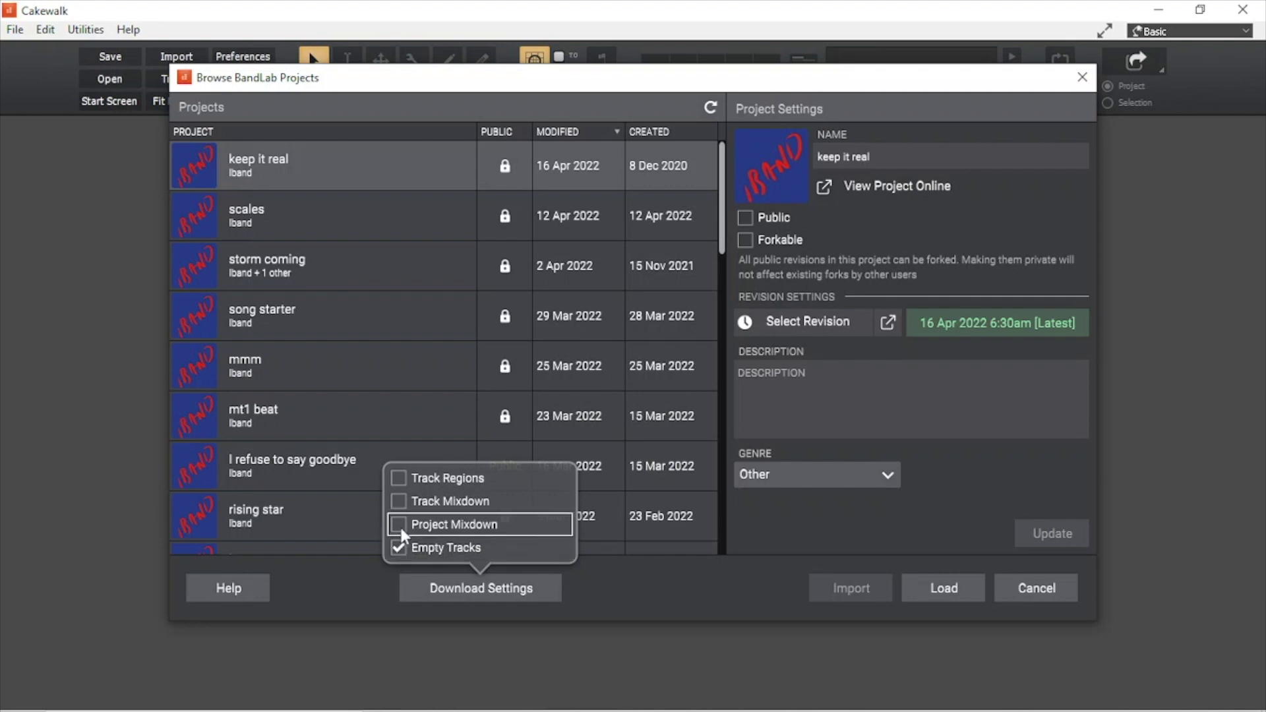
click(400, 525)
click(399, 547)
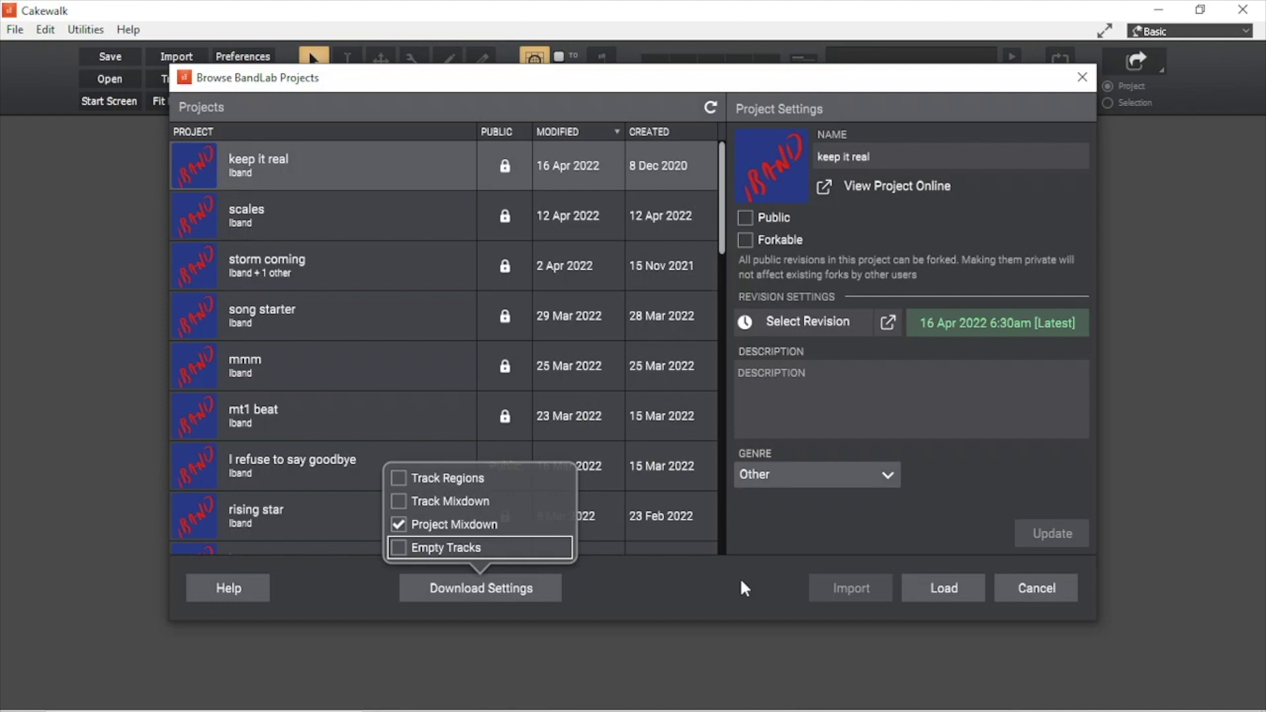
click(955, 584)
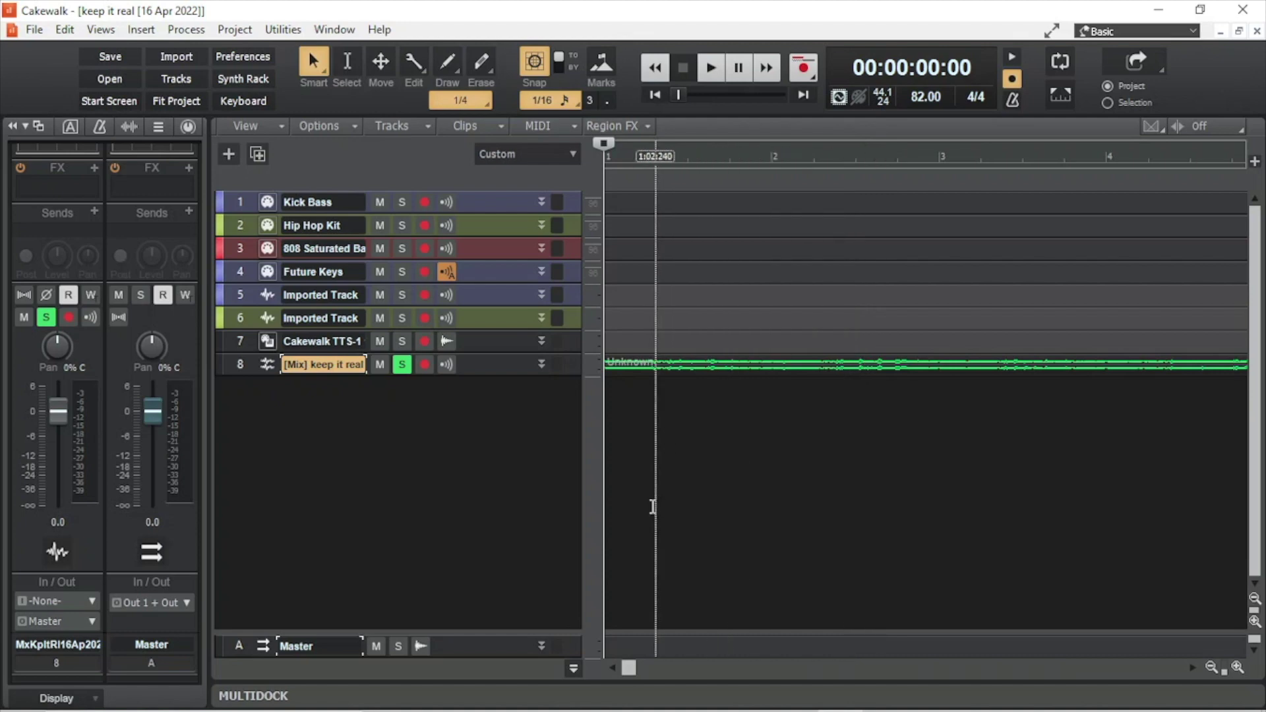
Step: Close the keep it real project with its [Mix] mixdown track
click(1257, 31)
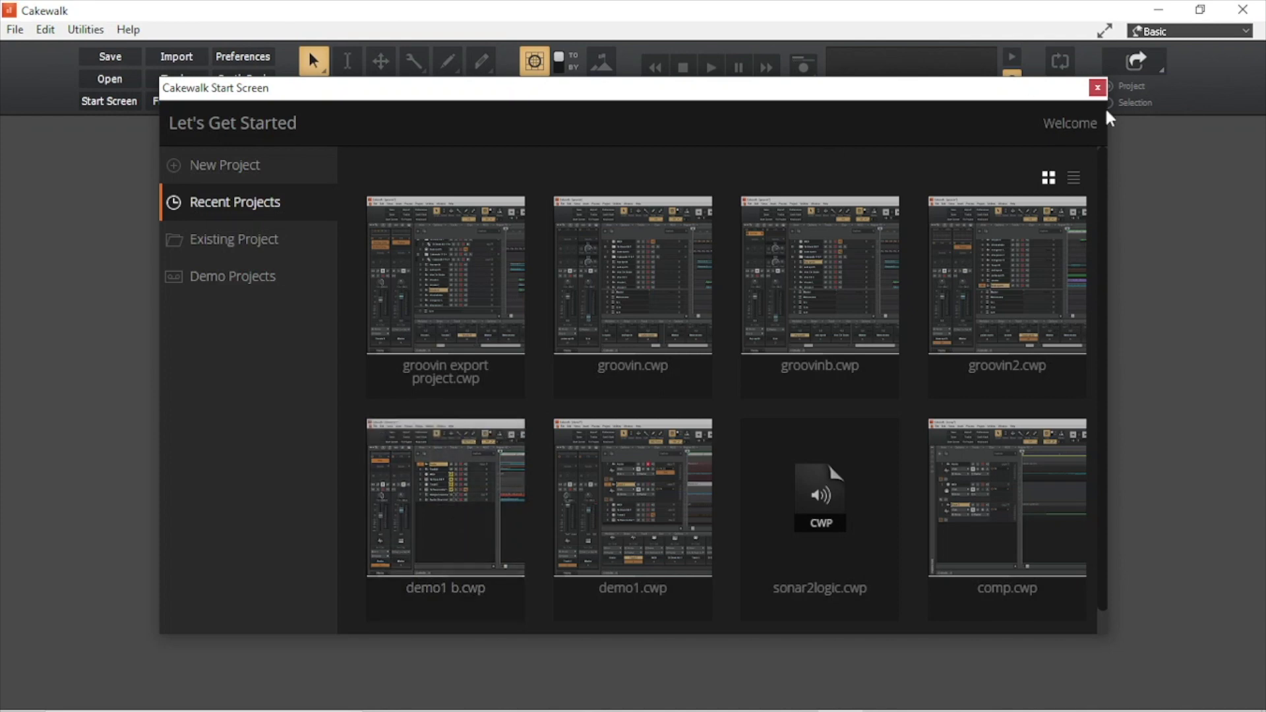
Step: Dismiss the start screen and open File > Browse BandLab Projects
click(1097, 88)
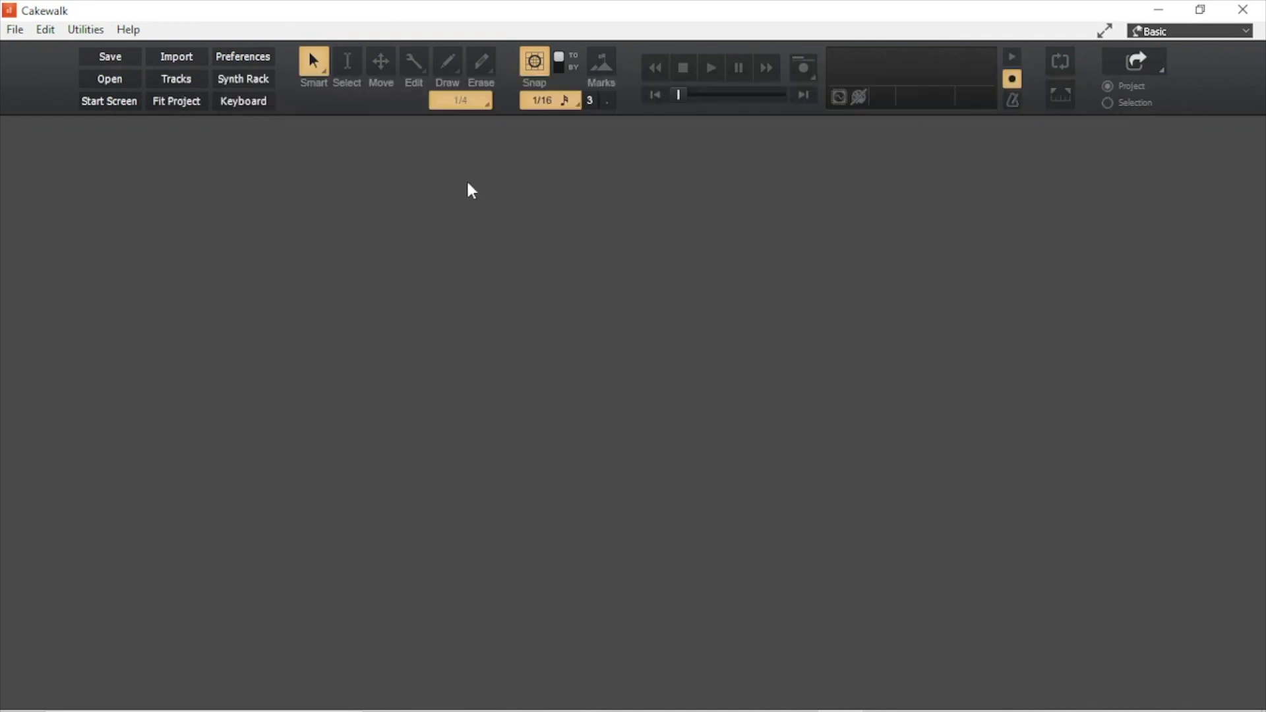
click(17, 29)
click(73, 88)
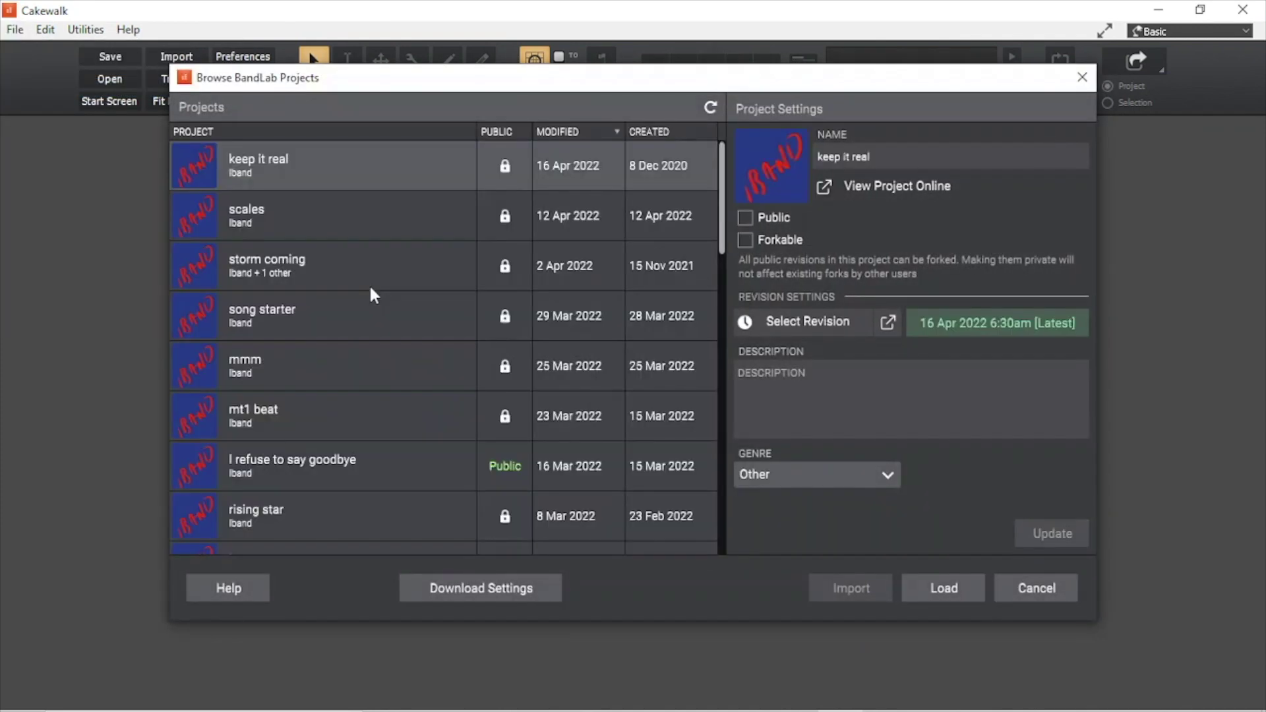
Step: Enable Track Regions, Track Mixdown and Empty Tracks, load keep it real, accepting missing mixdowns
click(511, 585)
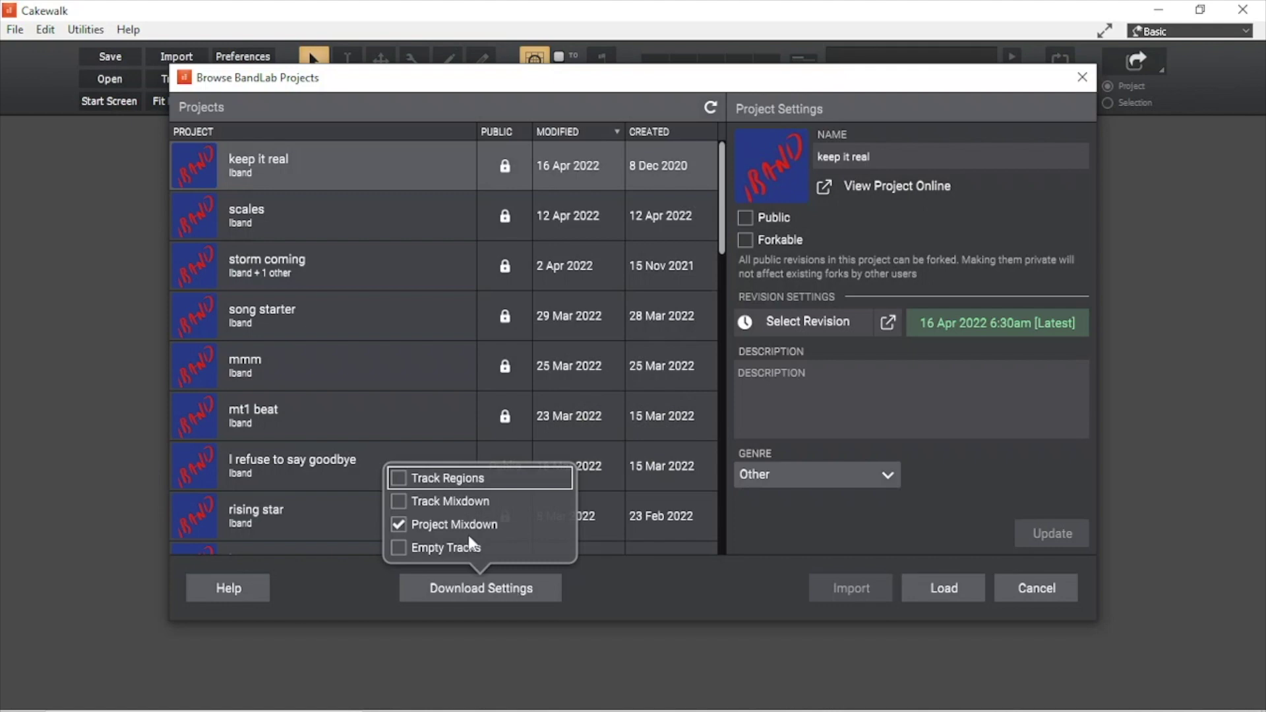
click(400, 476)
click(398, 502)
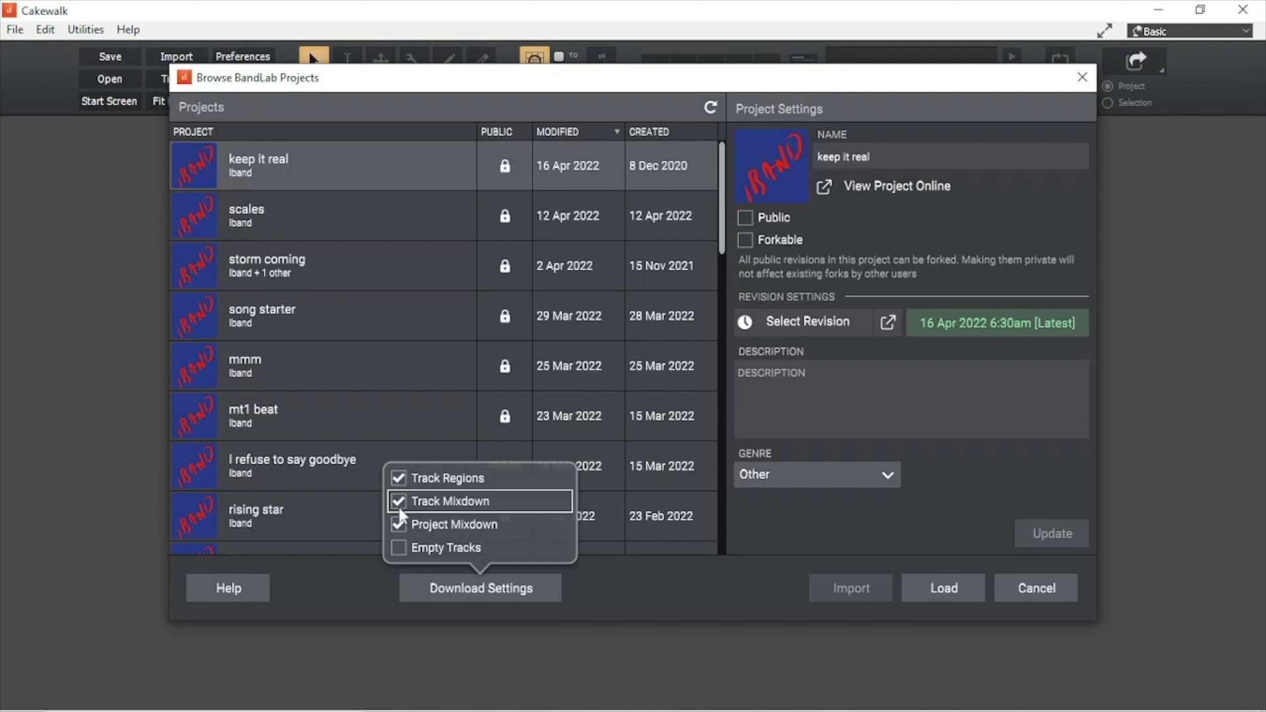
click(399, 549)
click(582, 593)
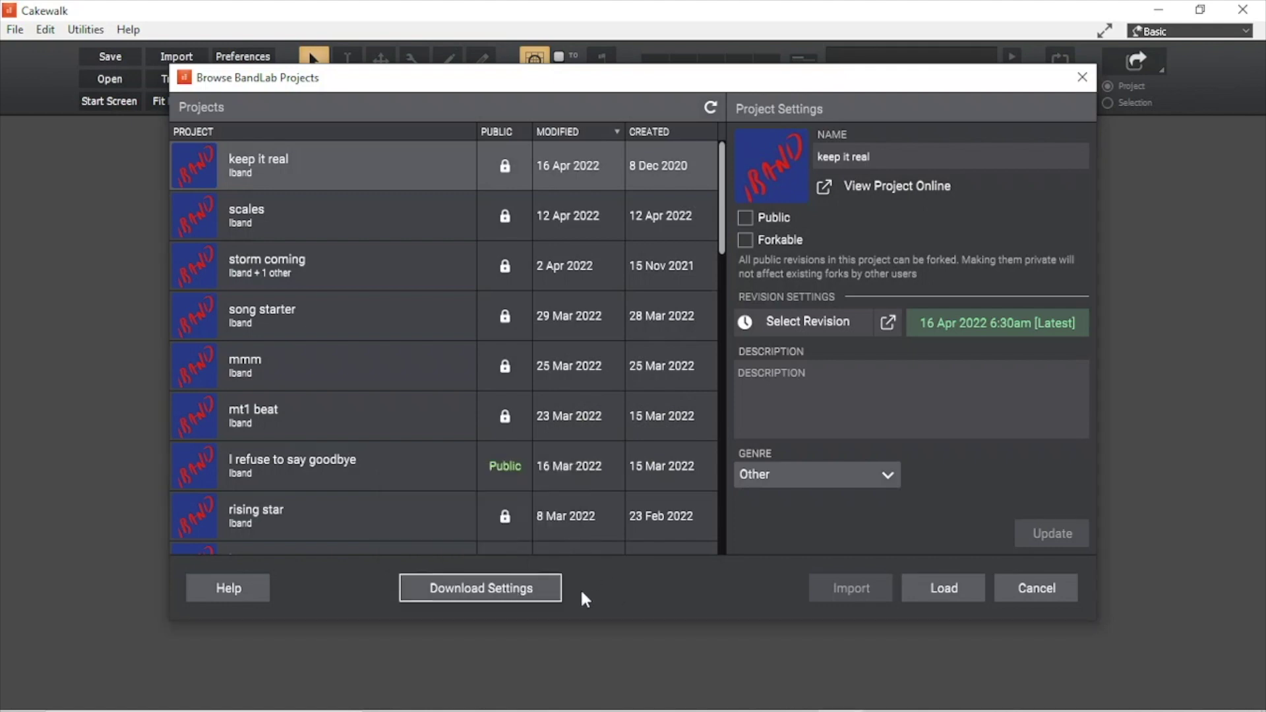
click(947, 586)
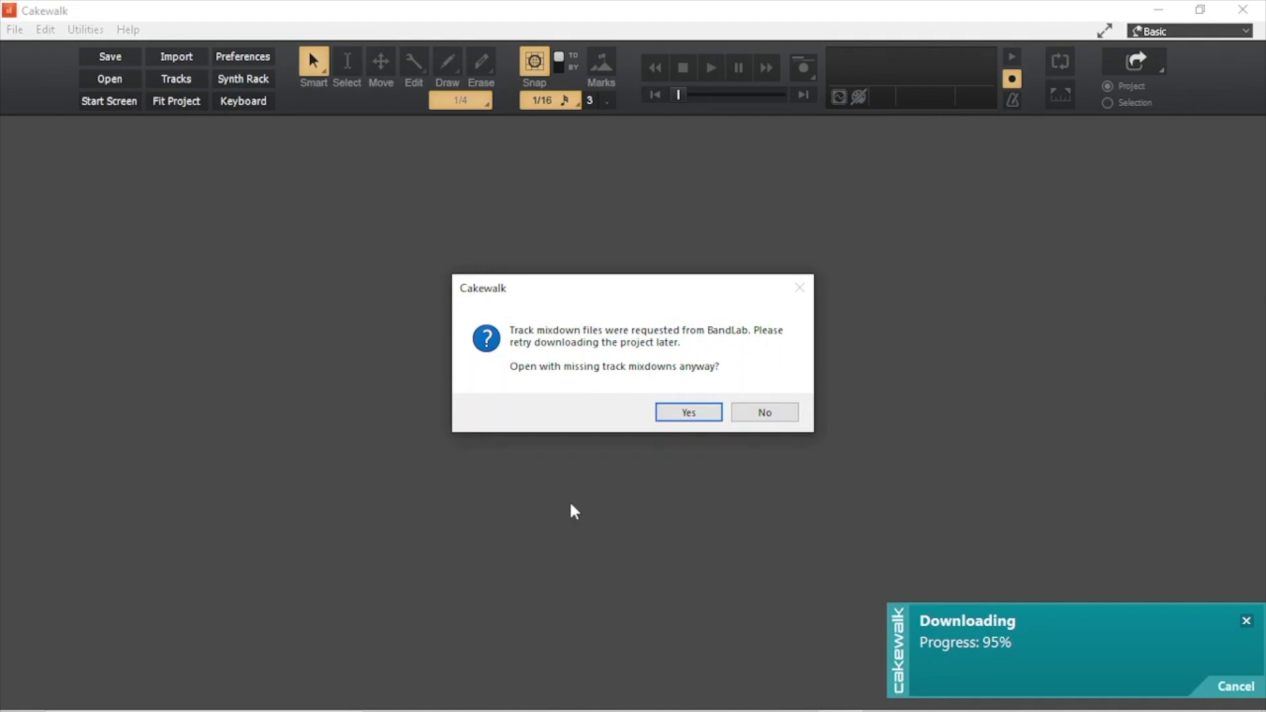
click(697, 415)
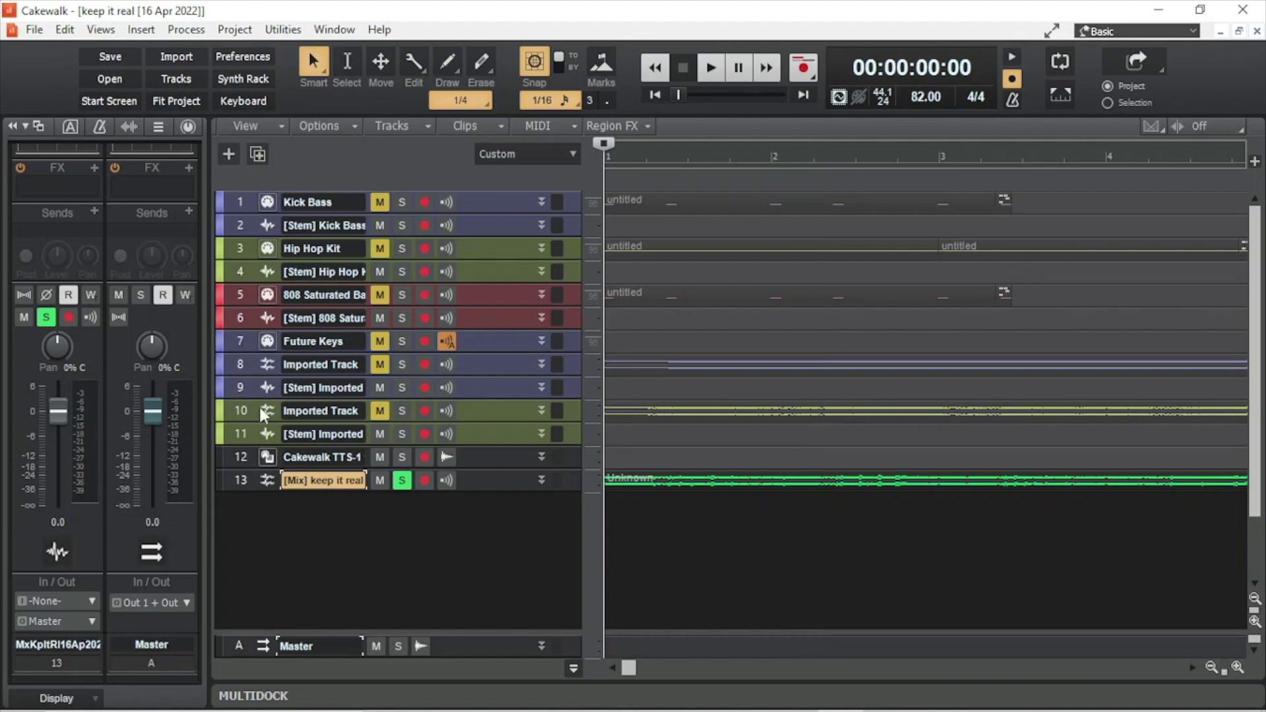
Step: Select track 8, Imported Track, in the opened project
click(237, 369)
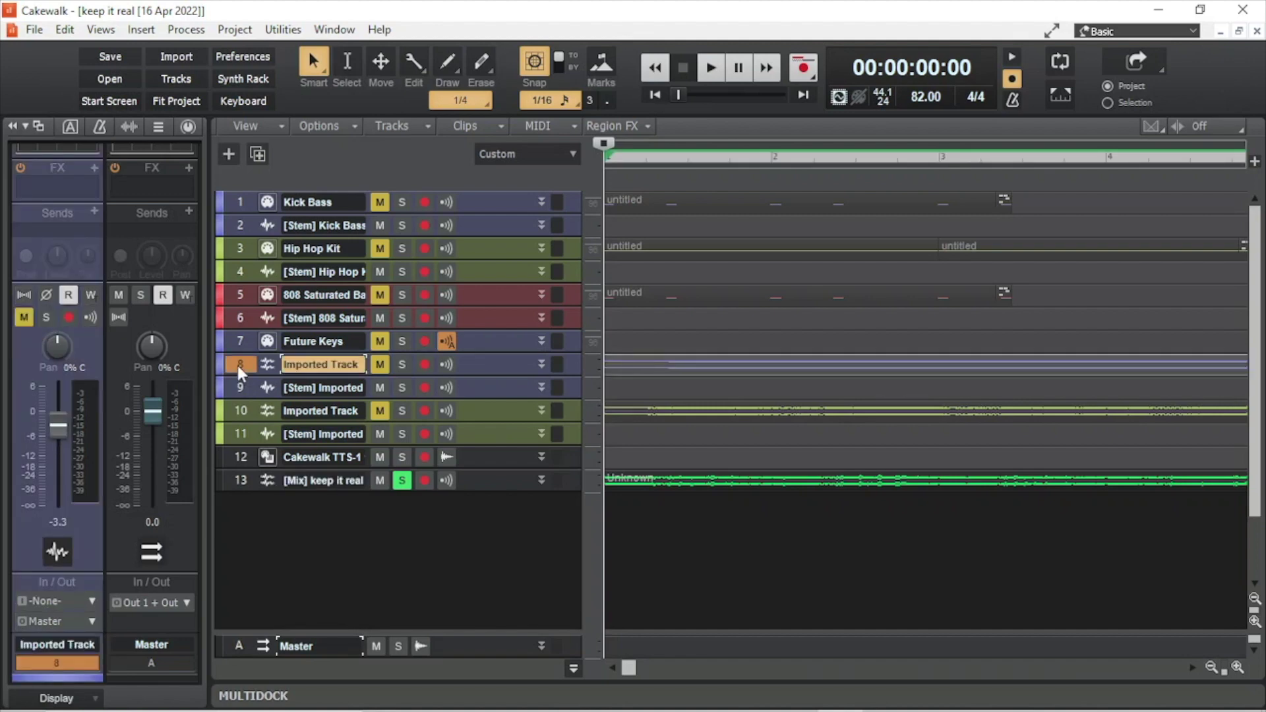